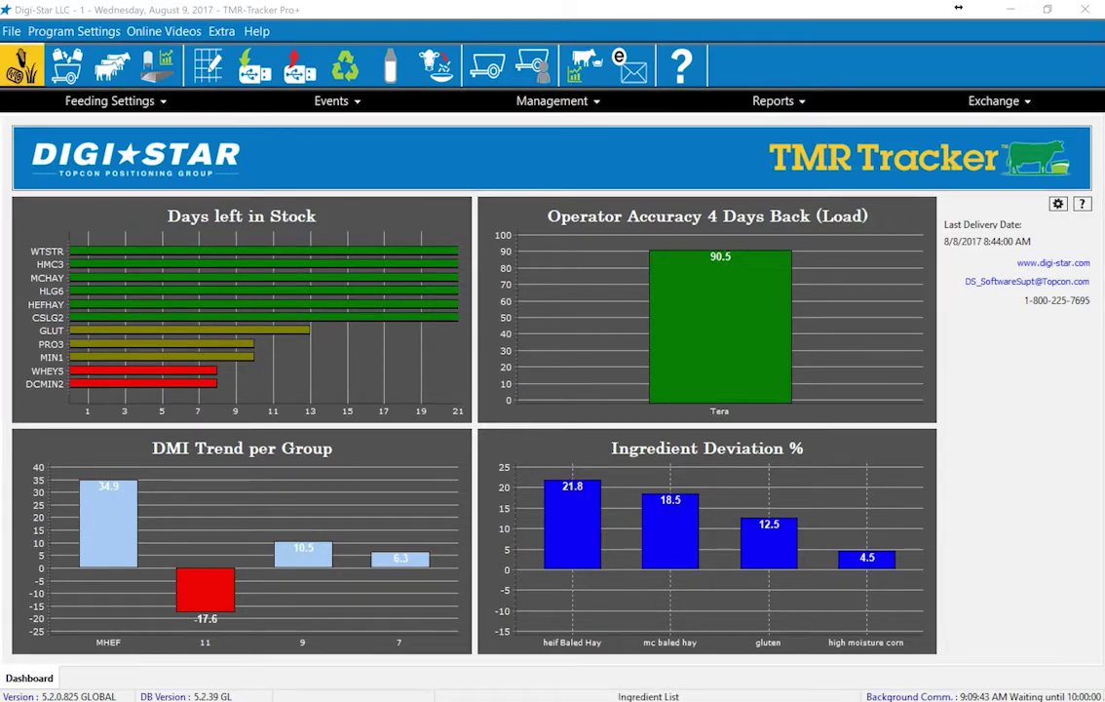
Step: Review corn silage 2 (CSLG2): 39.00% DM, $40.000 price, inventory control, then cancel unchanged
{"action": "left_click", "coordinate": [23, 66]}
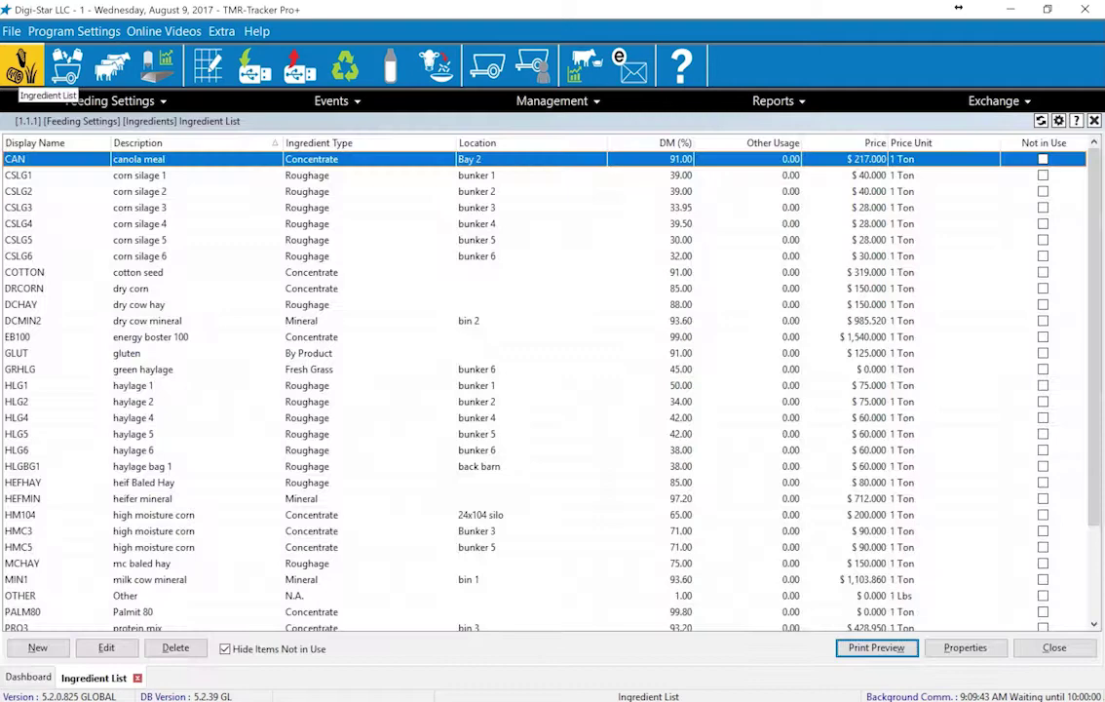
{"action": "key", "text": "Down"}
{"action": "key", "text": "Down"}
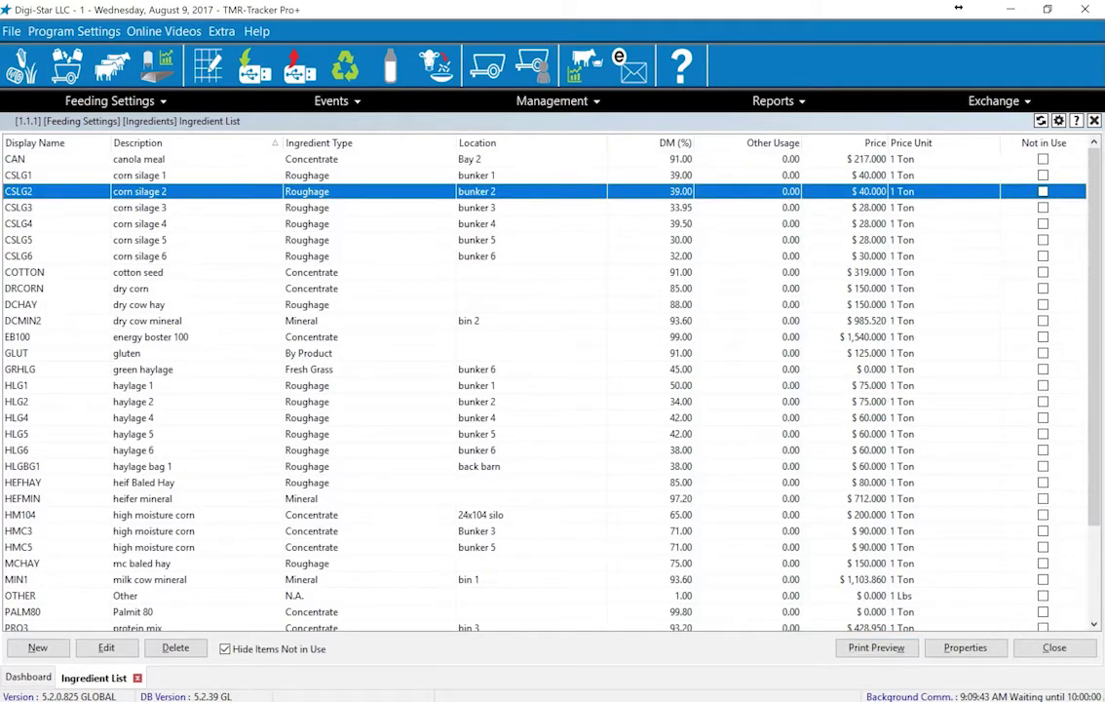
{"action": "key", "text": "Return"}
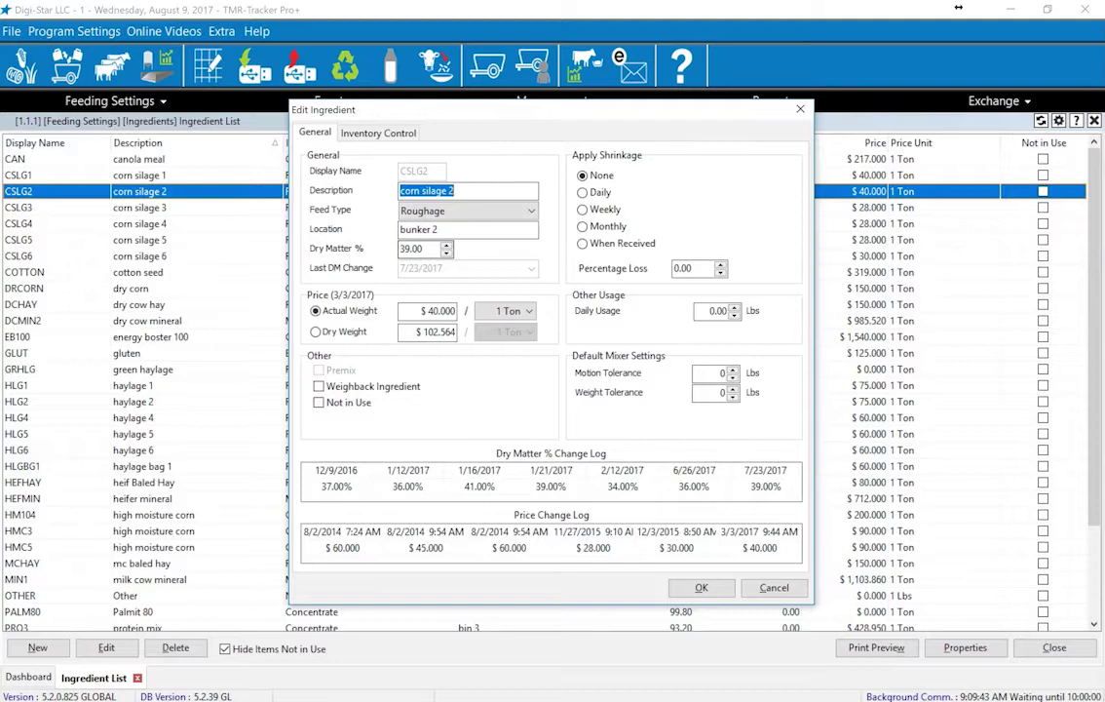
{"action": "key", "text": "Tab"}
{"action": "key", "text": "Tab"}
{"action": "key", "text": "Tab"}
{"action": "key", "text": "shift+Home"}
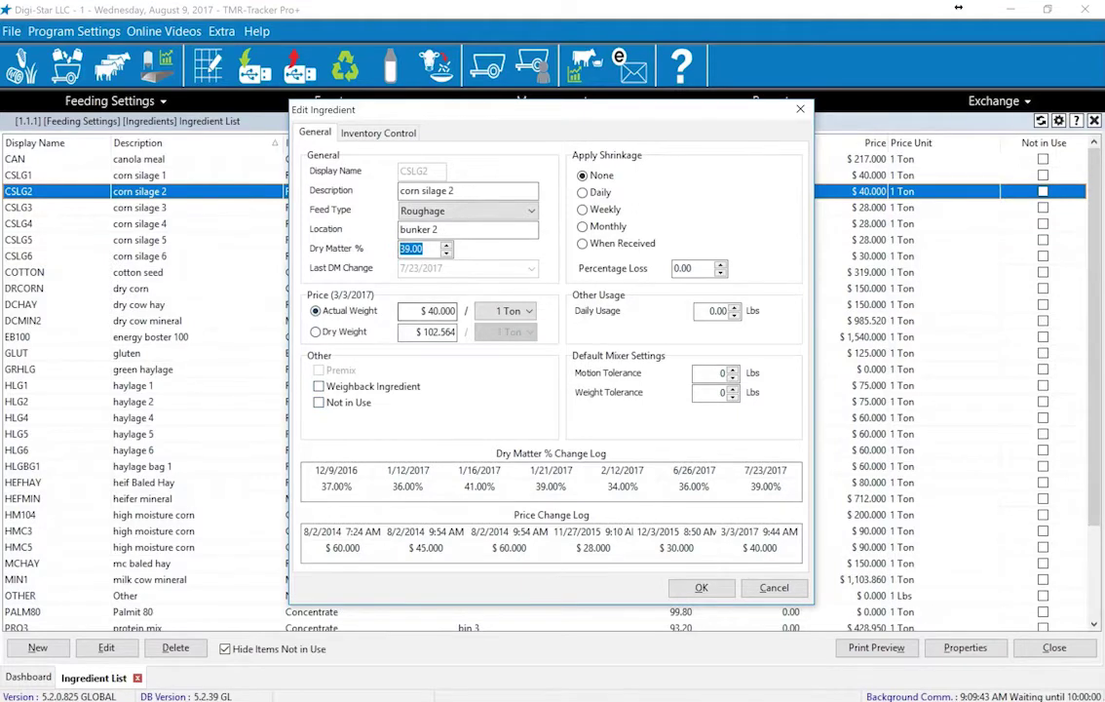
{"action": "key", "text": "Tab"}
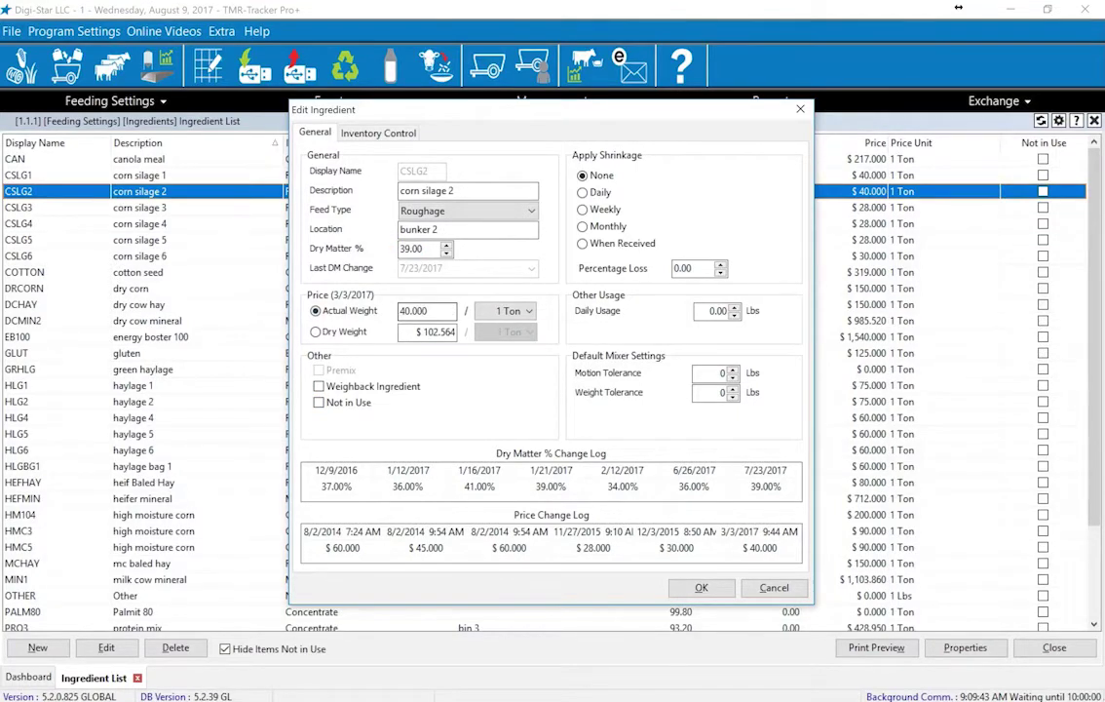
{"action": "key", "text": "shift+Home"}
{"action": "key", "text": "ctrl+Tab"}
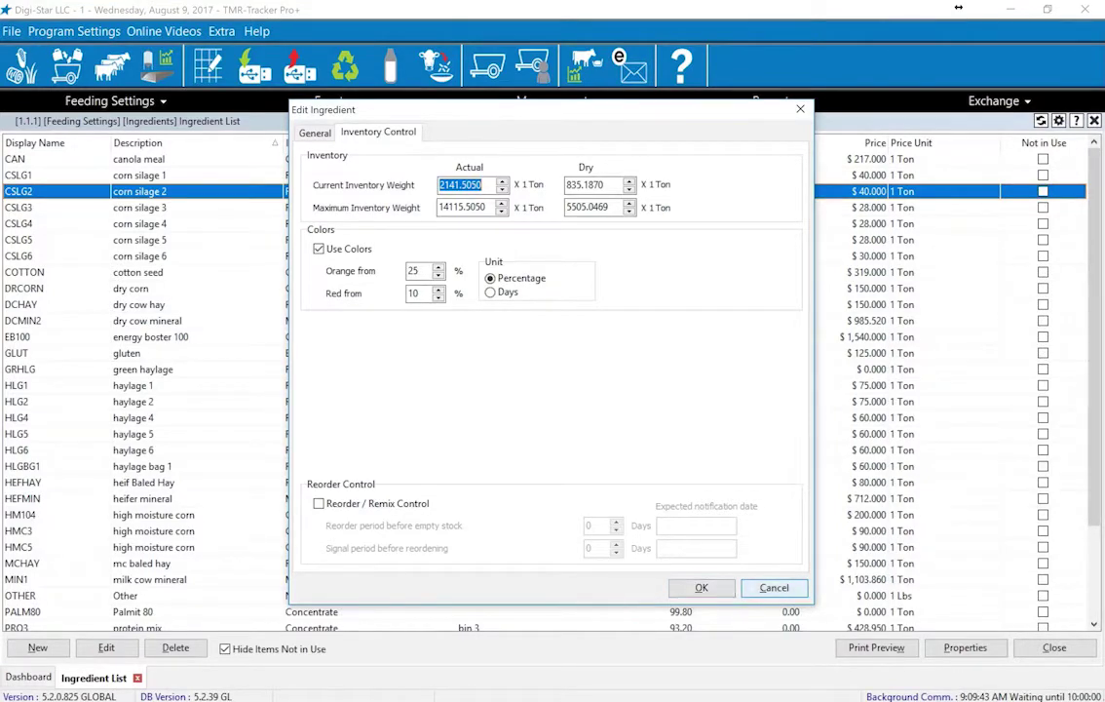
{"action": "left_click", "coordinate": [774, 586]}
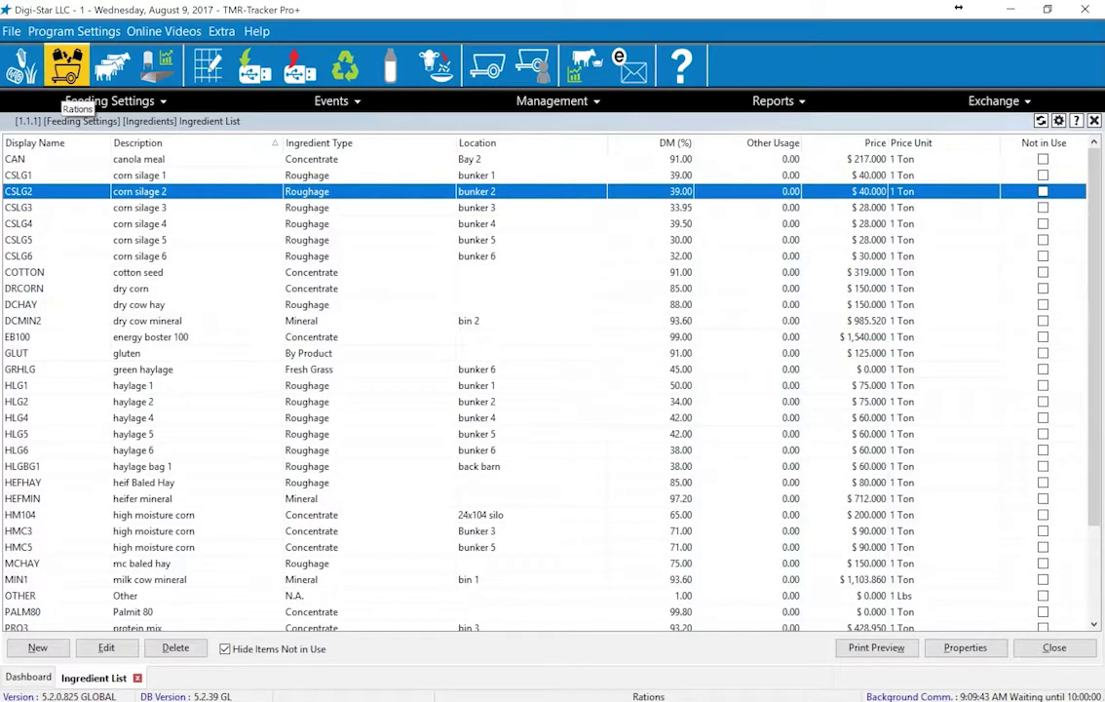
Step: Open the MCHI high groups ration, preview the ingredient search, and close it without saving
{"action": "left_click", "coordinate": [69, 83]}
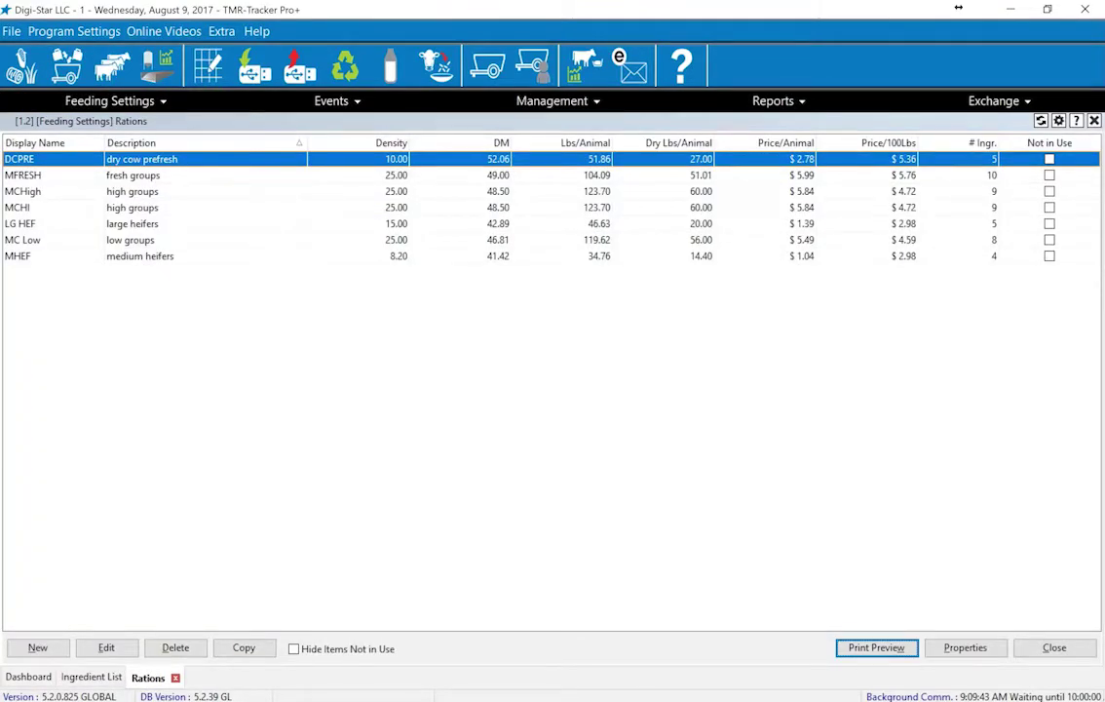
{"action": "left_click", "coordinate": [133, 208]}
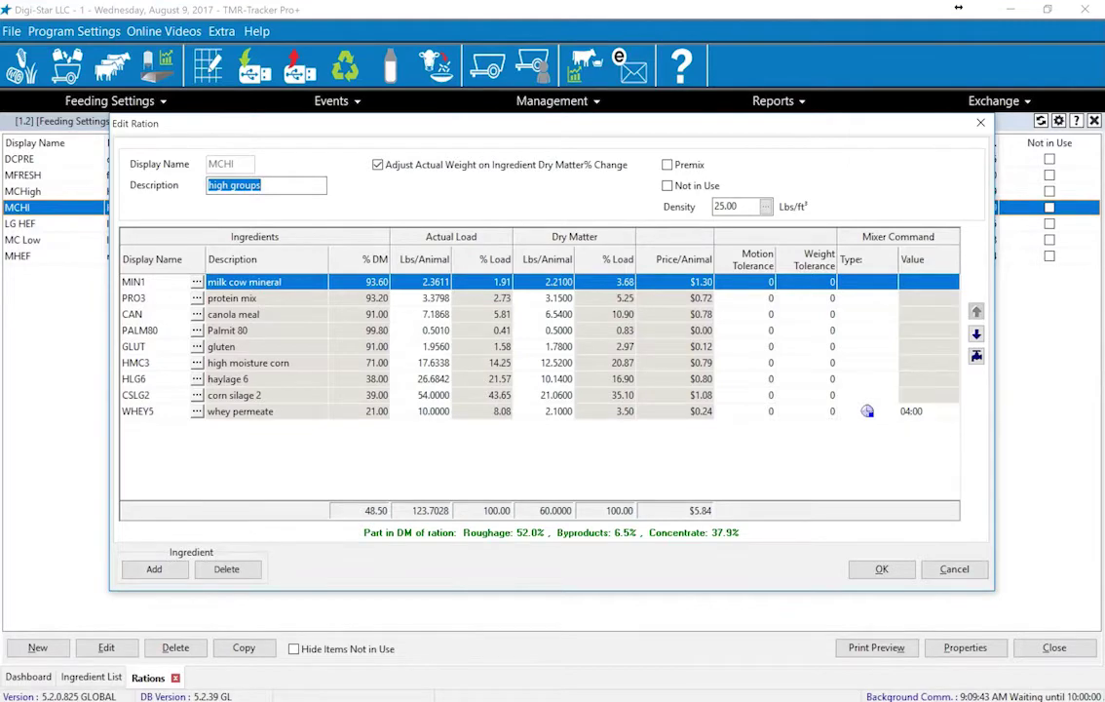
{"action": "left_click", "coordinate": [154, 568]}
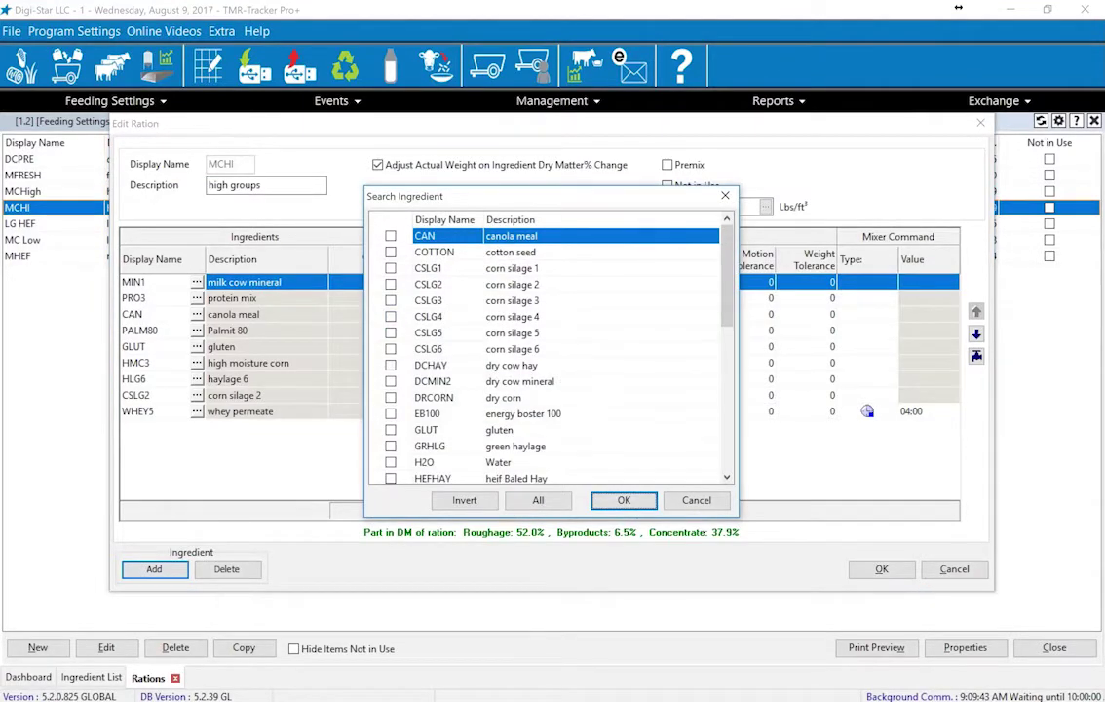
{"action": "left_click", "coordinate": [697, 500]}
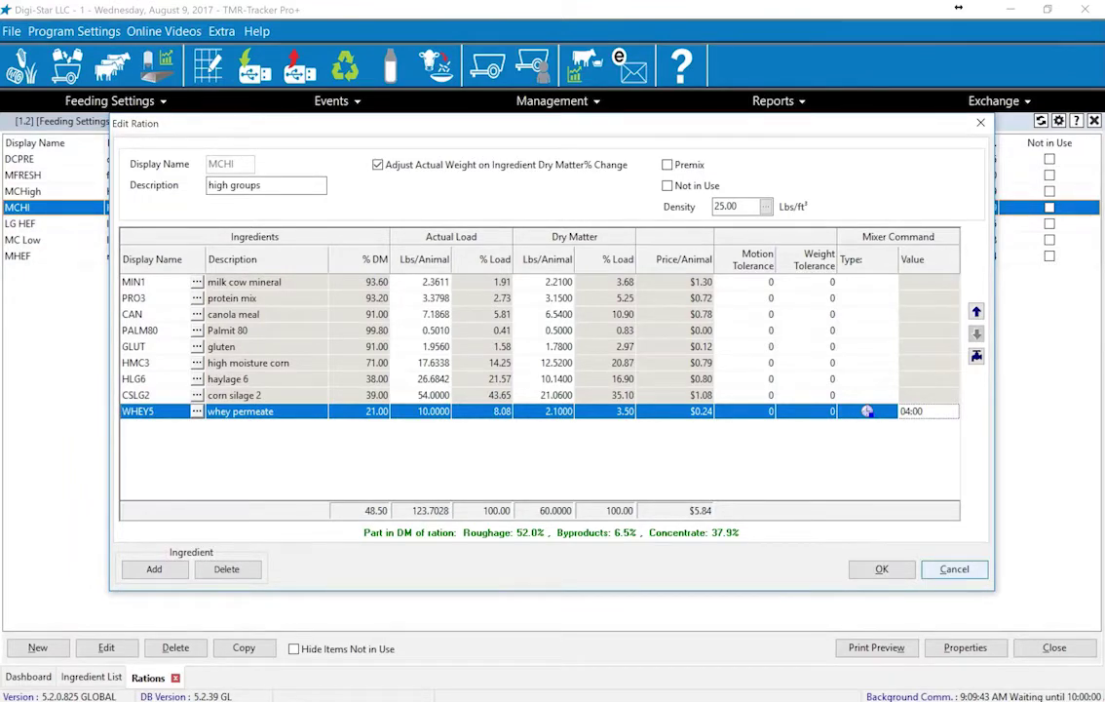
{"action": "left_click", "coordinate": [954, 569]}
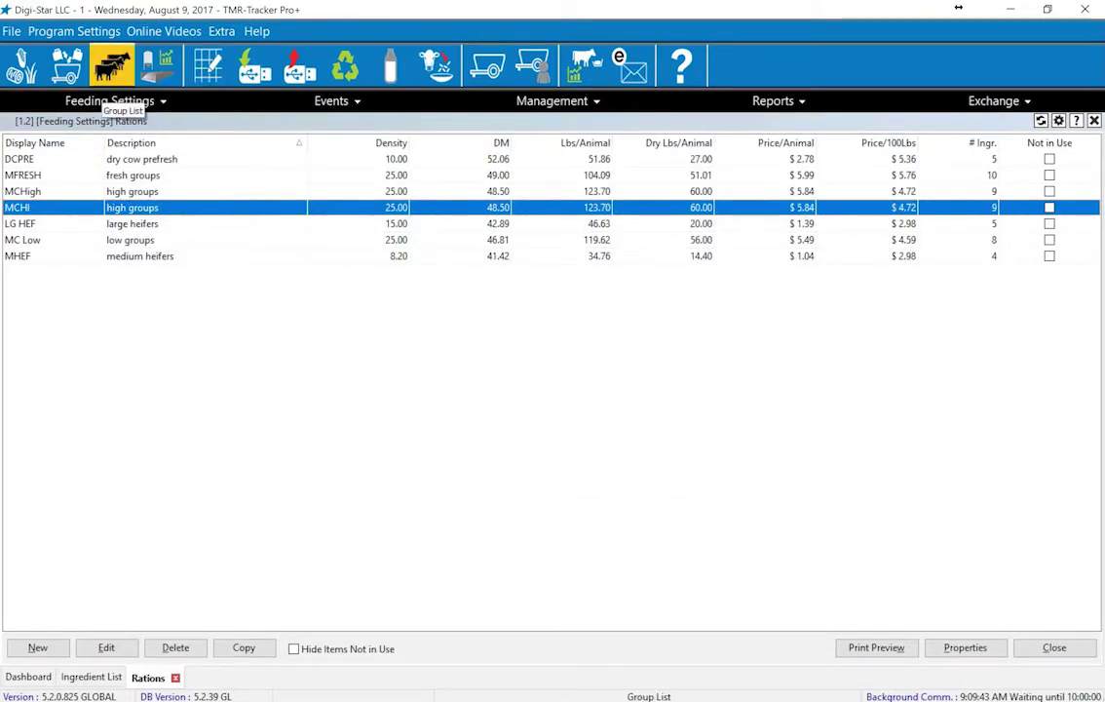
Step: Open group 3 from the Group List and step through its animal count and feeding rows
{"action": "left_click", "coordinate": [112, 65]}
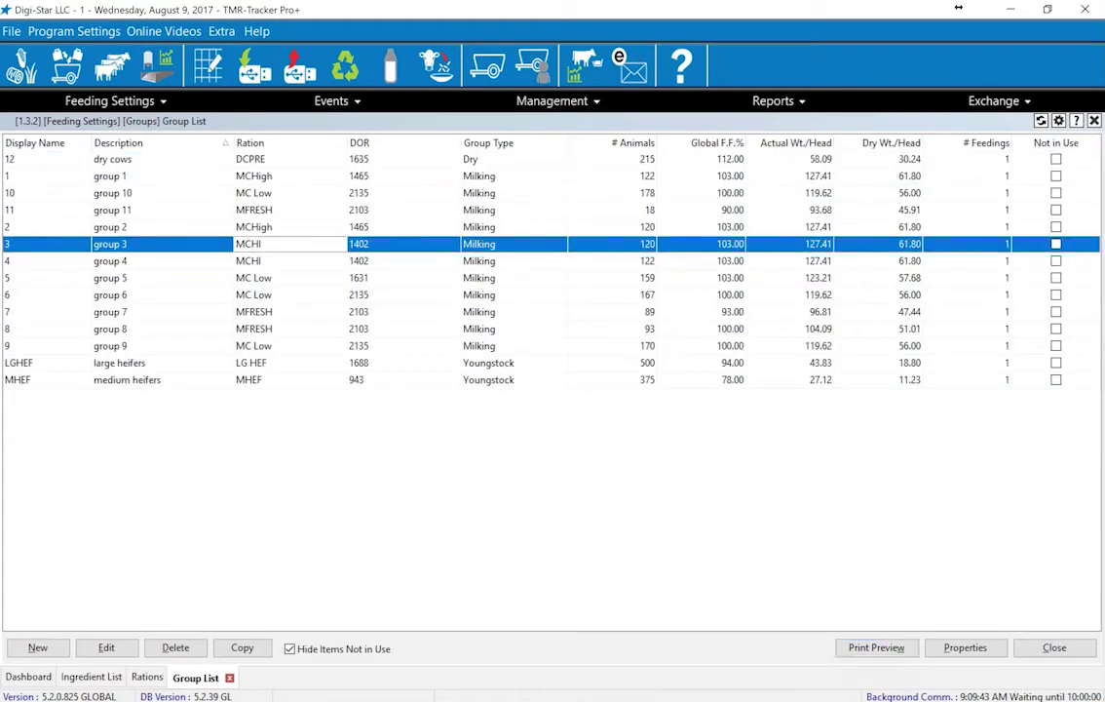
{"action": "key", "text": "Return"}
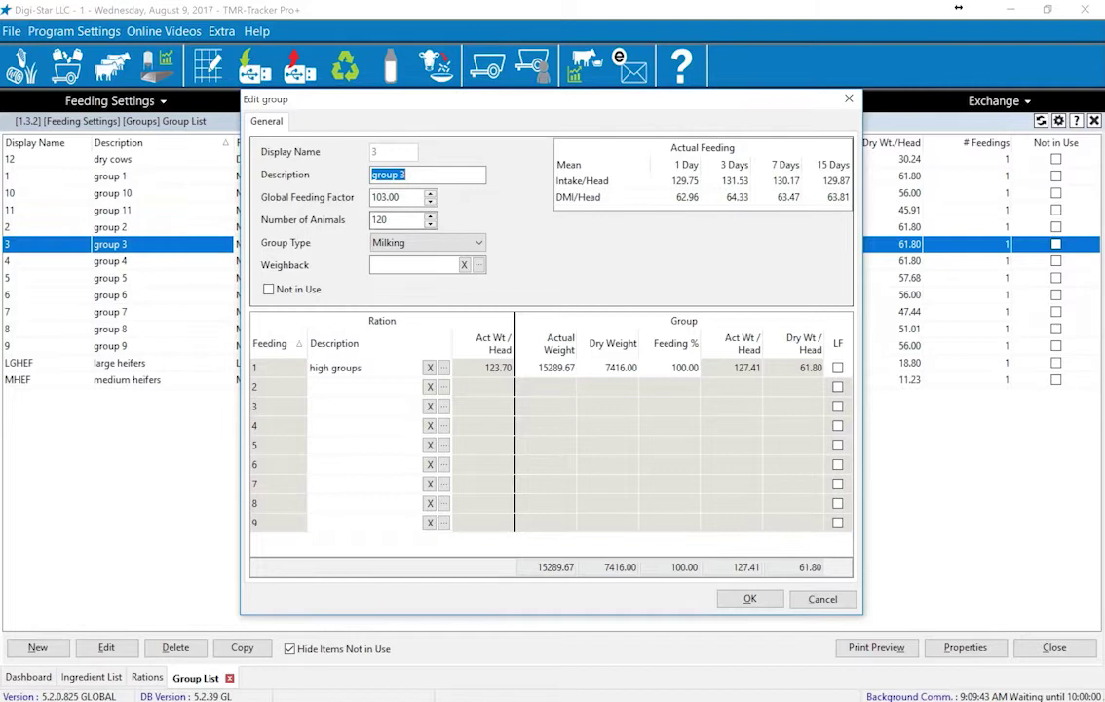
{"action": "key", "text": "End"}
{"action": "key", "text": "Tab"}
{"action": "key", "text": "Tab"}
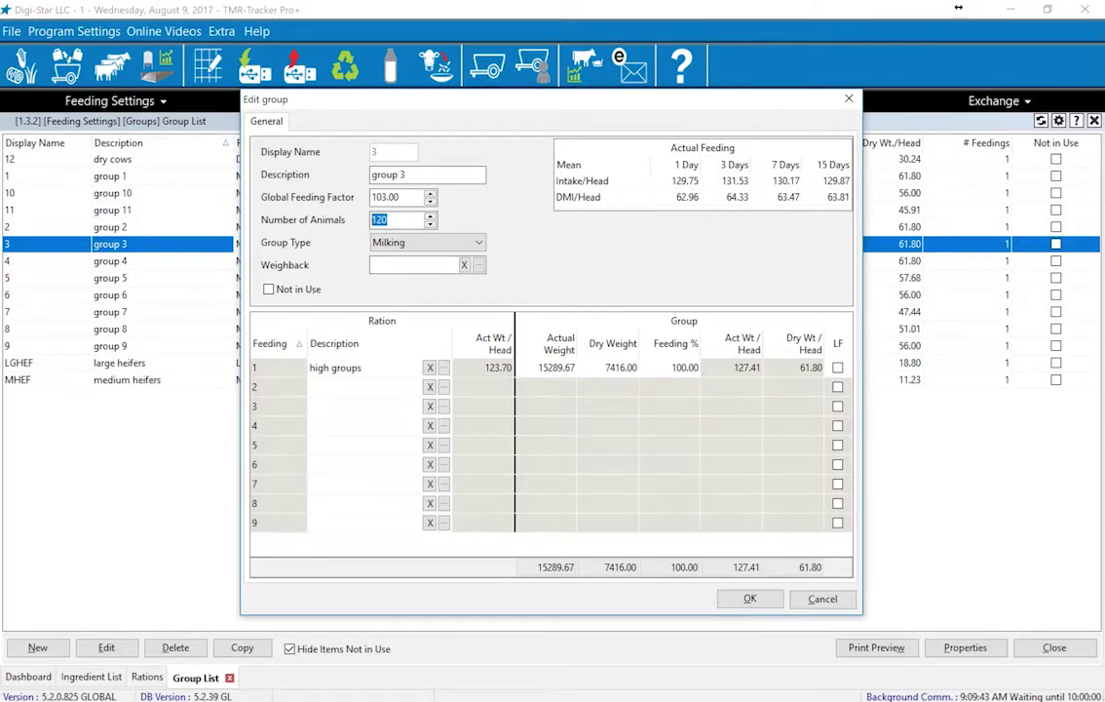
{"action": "key", "text": "Tab"}
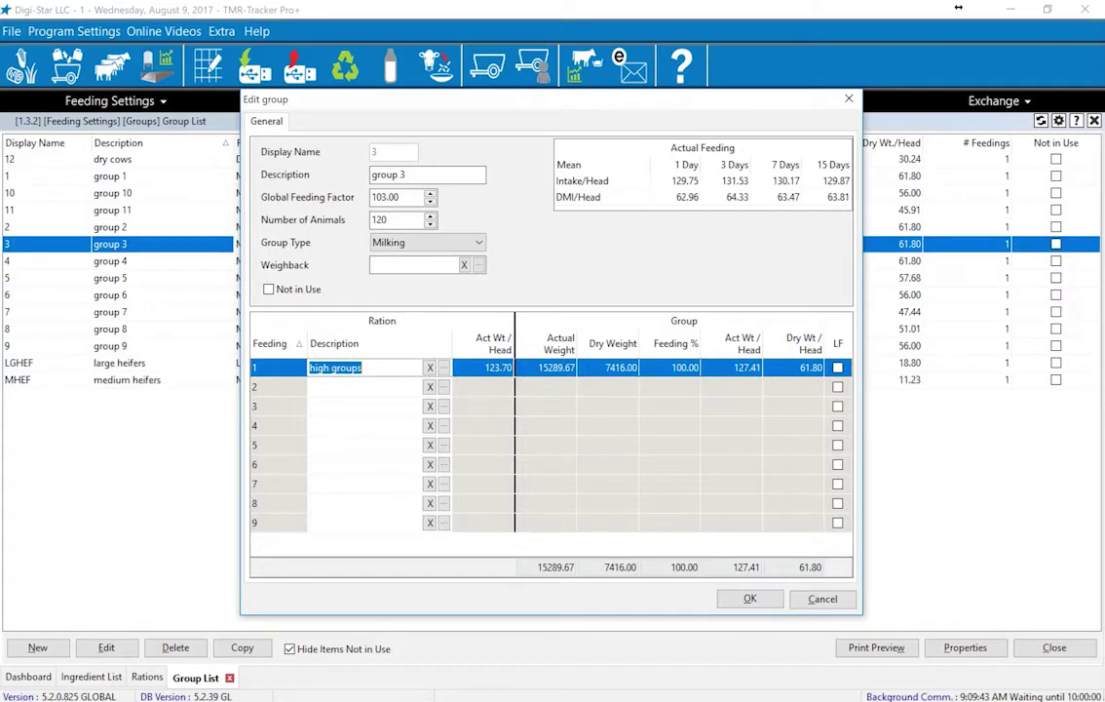
{"action": "key", "text": "Down"}
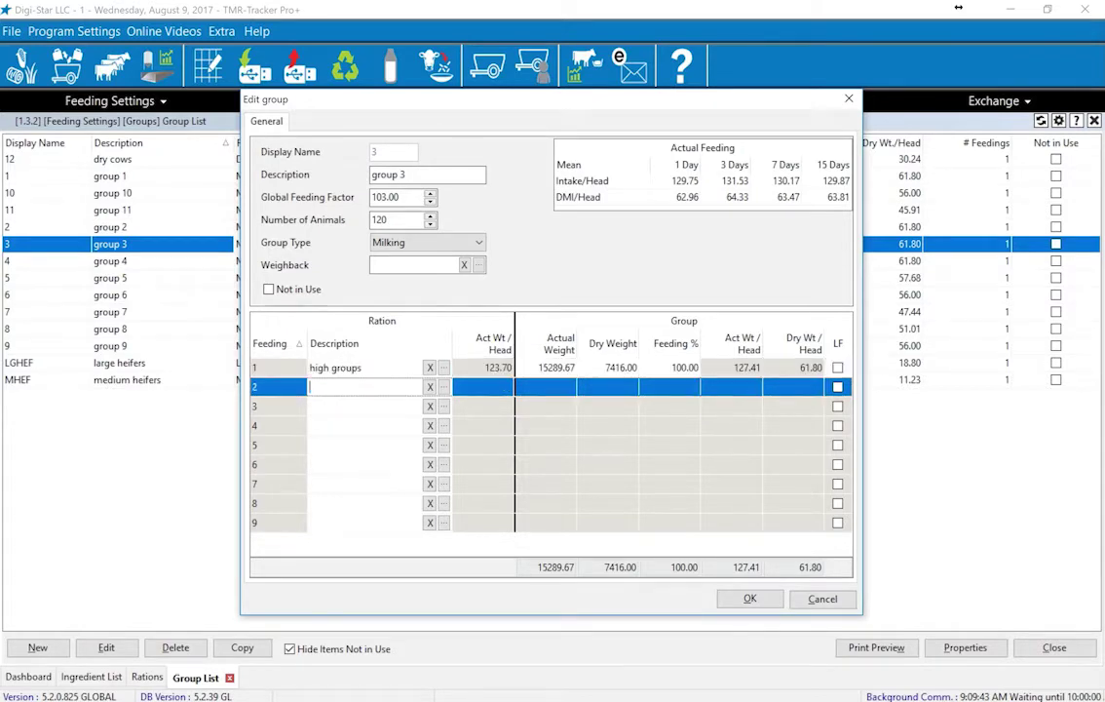
{"action": "key", "text": "Down"}
{"action": "key", "text": "Down"}
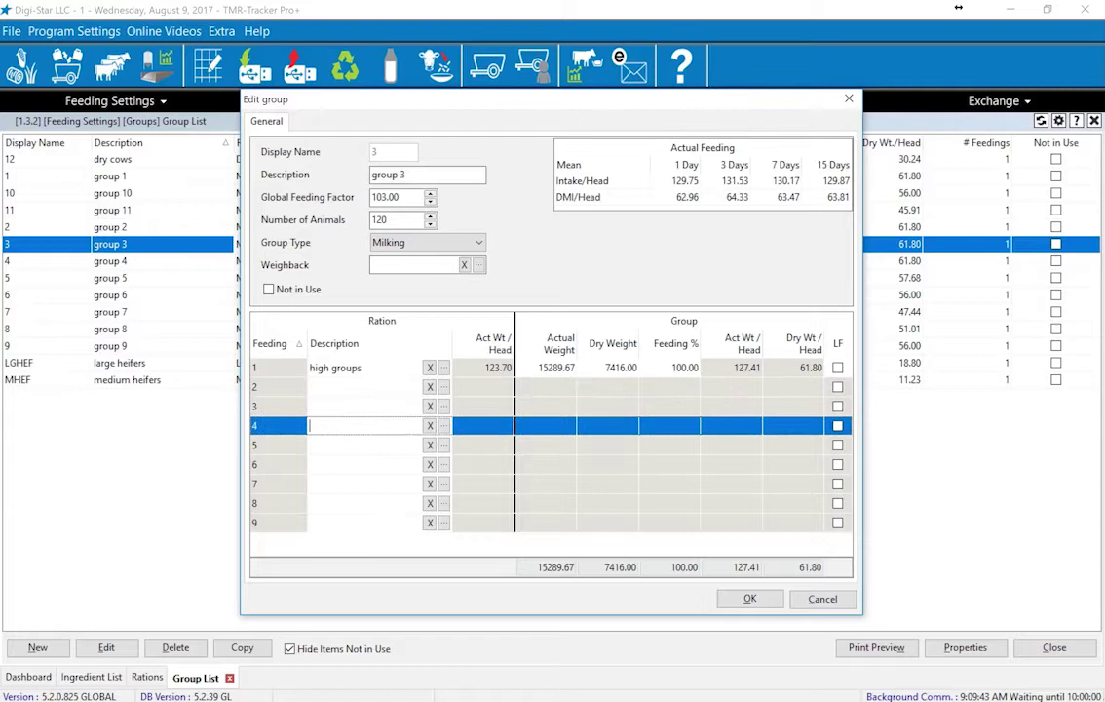
{"action": "key", "text": "Down"}
{"action": "key", "text": "Down"}
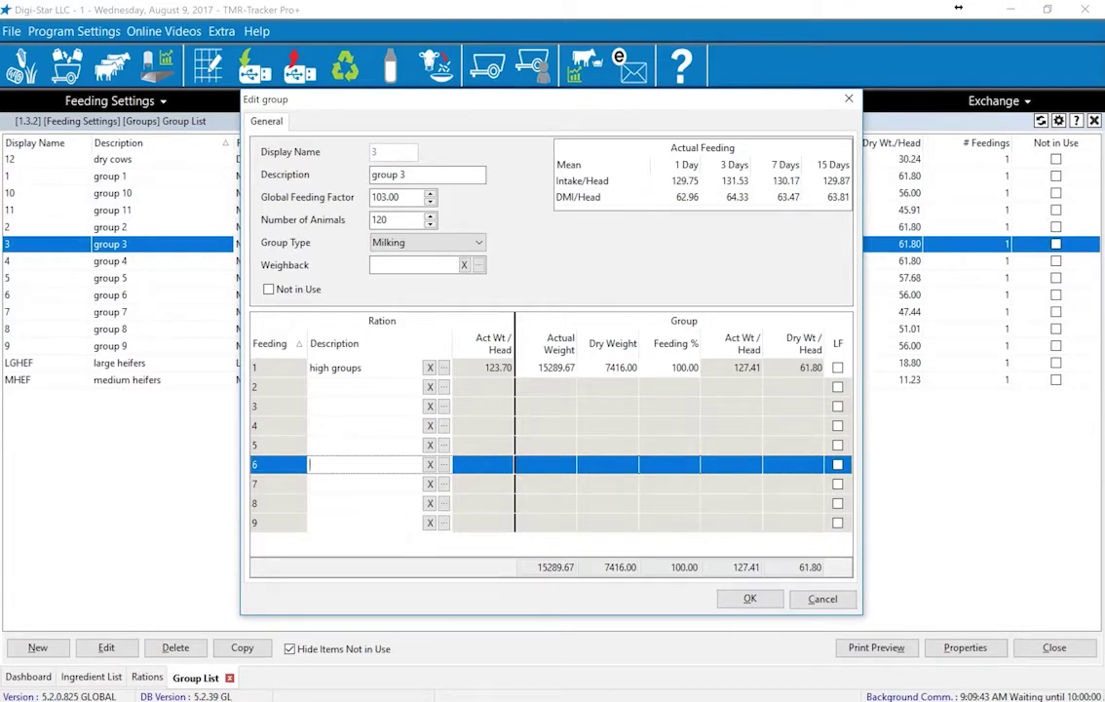
Step: Try assigning the MCHigh ration to feeding 2, then cancel so group 3 stays unchanged
{"action": "left_click", "coordinate": [335, 368]}
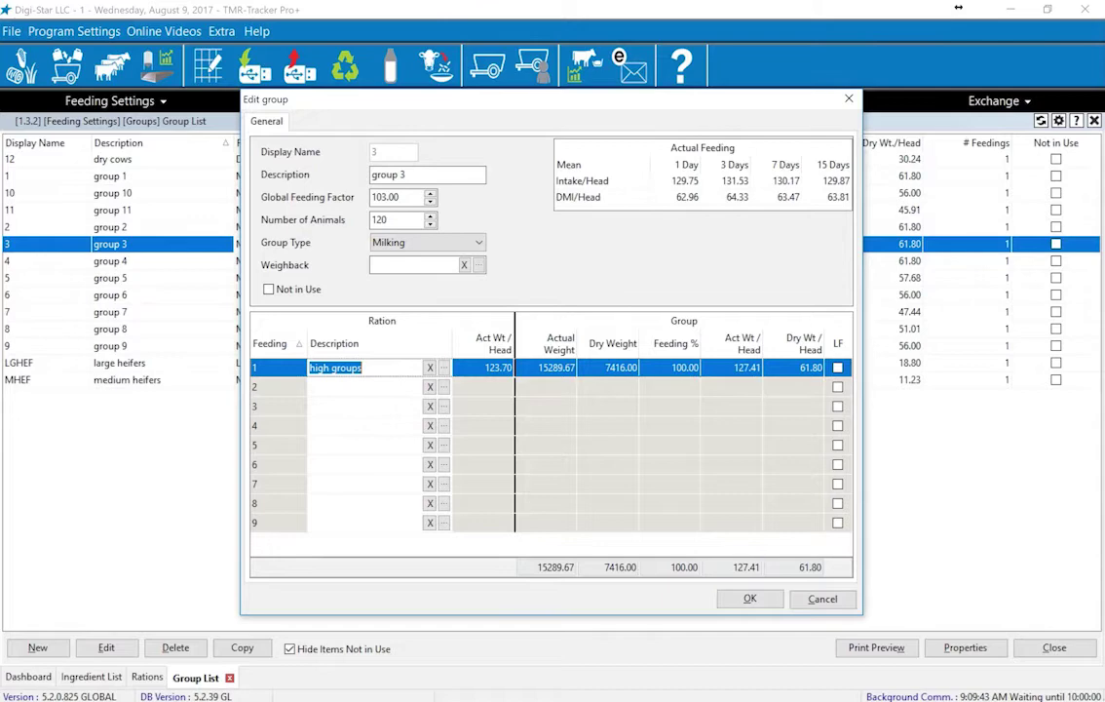
{"action": "key", "text": "Down"}
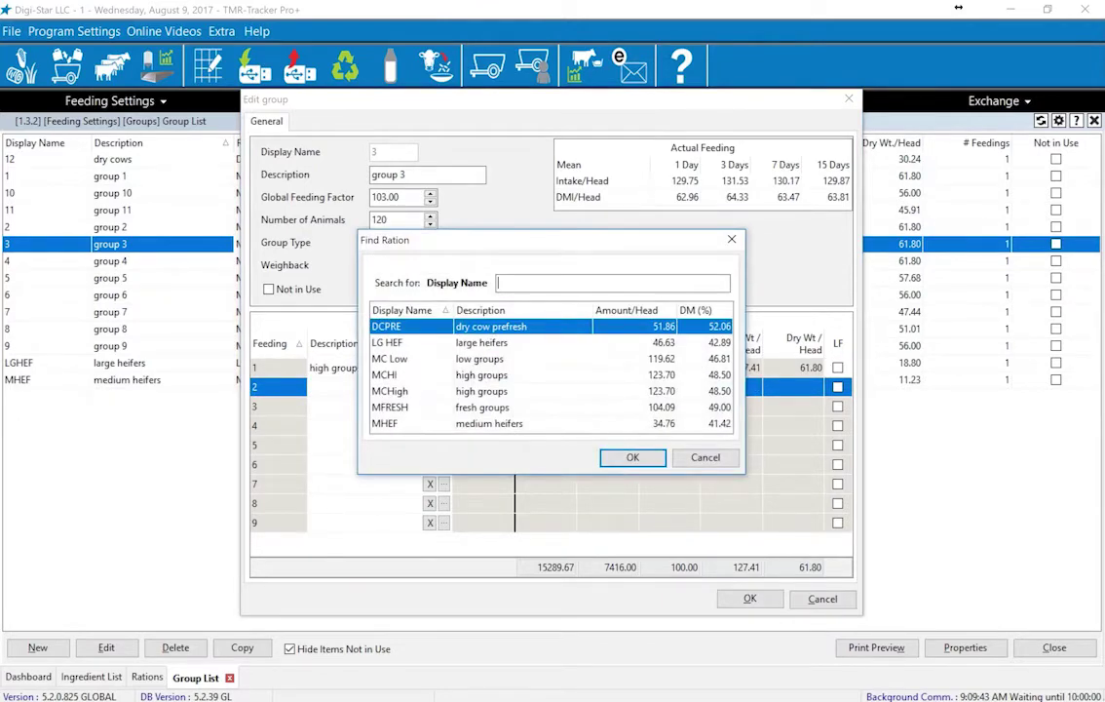
{"action": "key", "text": "Down"}
{"action": "key", "text": "Down"}
{"action": "key", "text": "Down"}
{"action": "key", "text": "Down"}
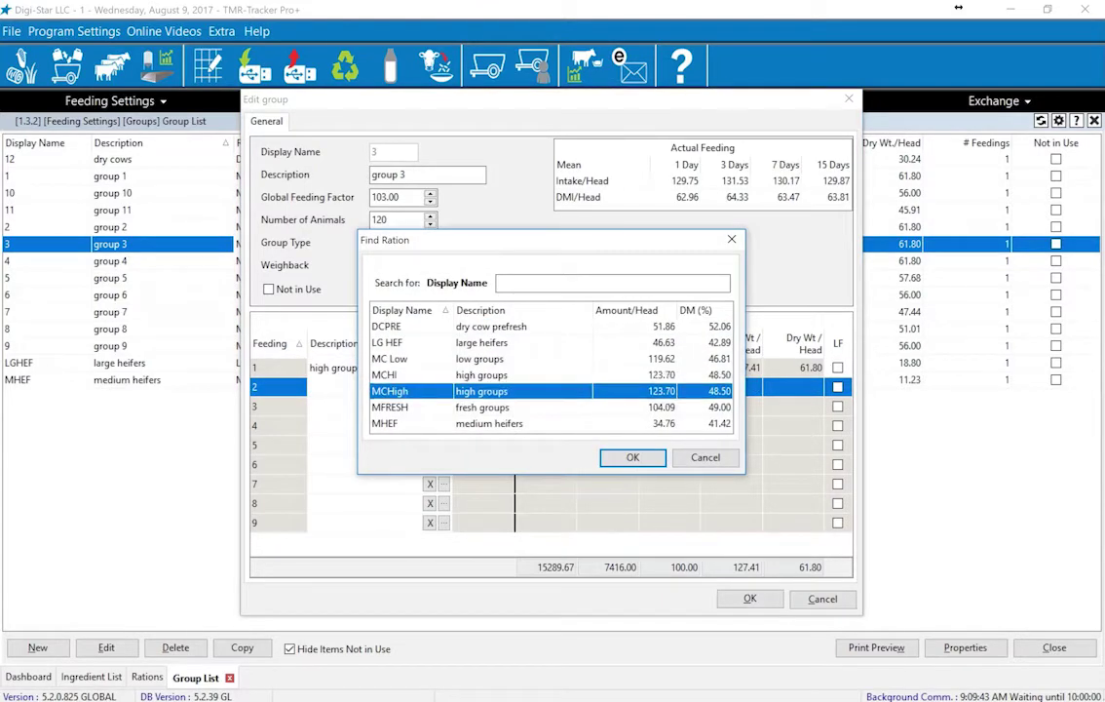
{"action": "key", "text": "Return"}
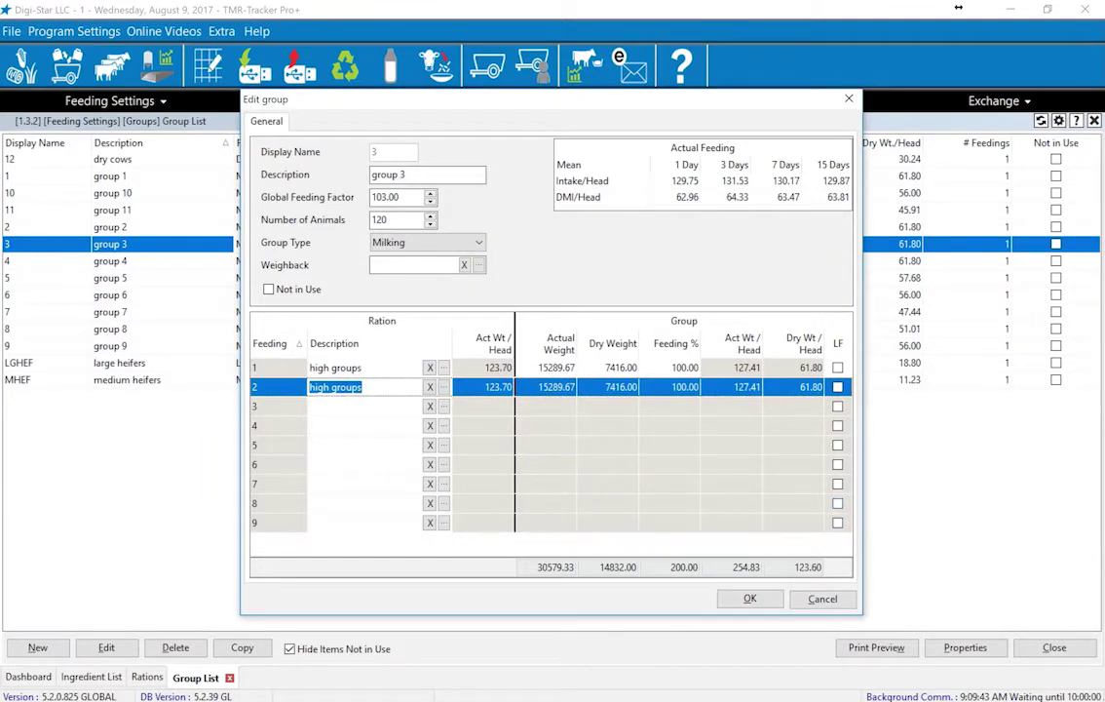
{"action": "left_click", "coordinate": [822, 598]}
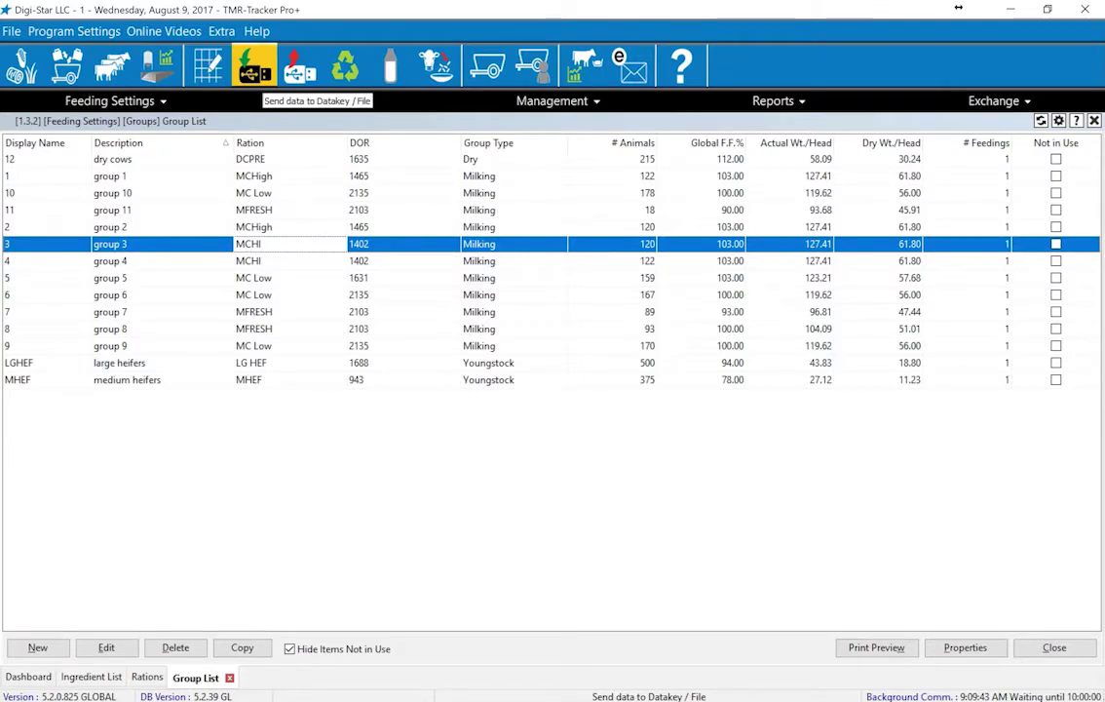
Step: Open the Send data to Datakey / File screen listing Feeding 1's 11 mixer loads
{"action": "left_click", "coordinate": [253, 67]}
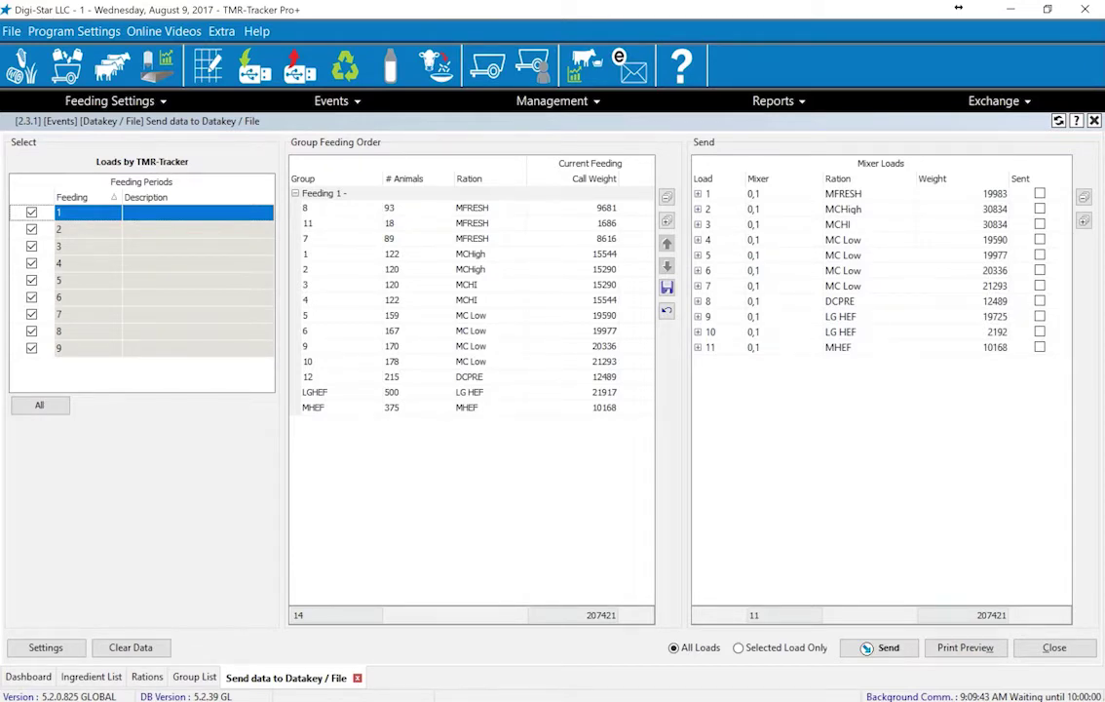
Step: Expand all 11 mixer loads to show their feeding groups and weights
{"action": "left_click", "coordinate": [1083, 220]}
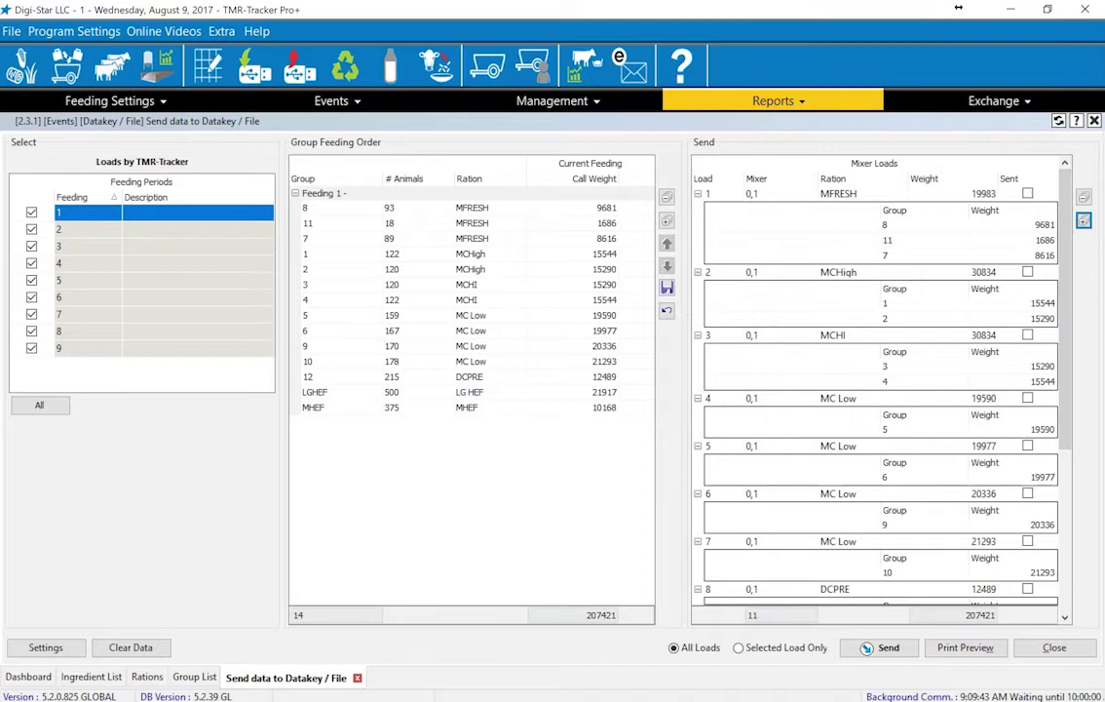
Step: Open the Feeding Results DM Intake per Head report for 7/26–8/9/2017
{"action": "left_click", "coordinate": [773, 101]}
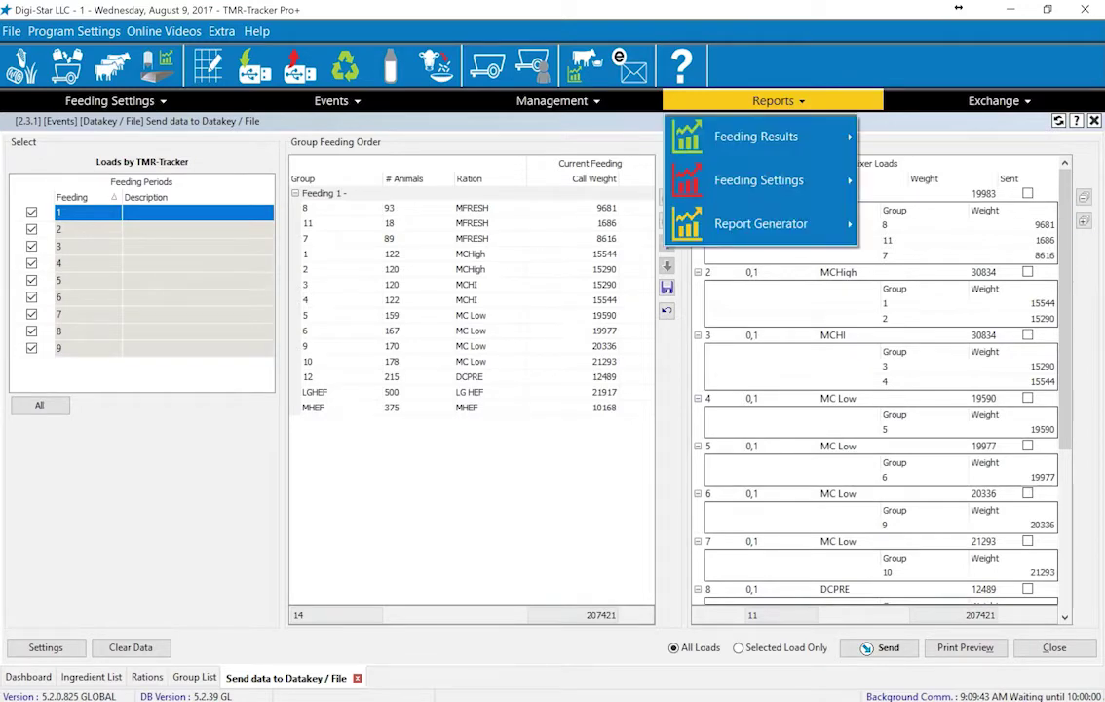
{"action": "mouse_move", "coordinate": [755, 136]}
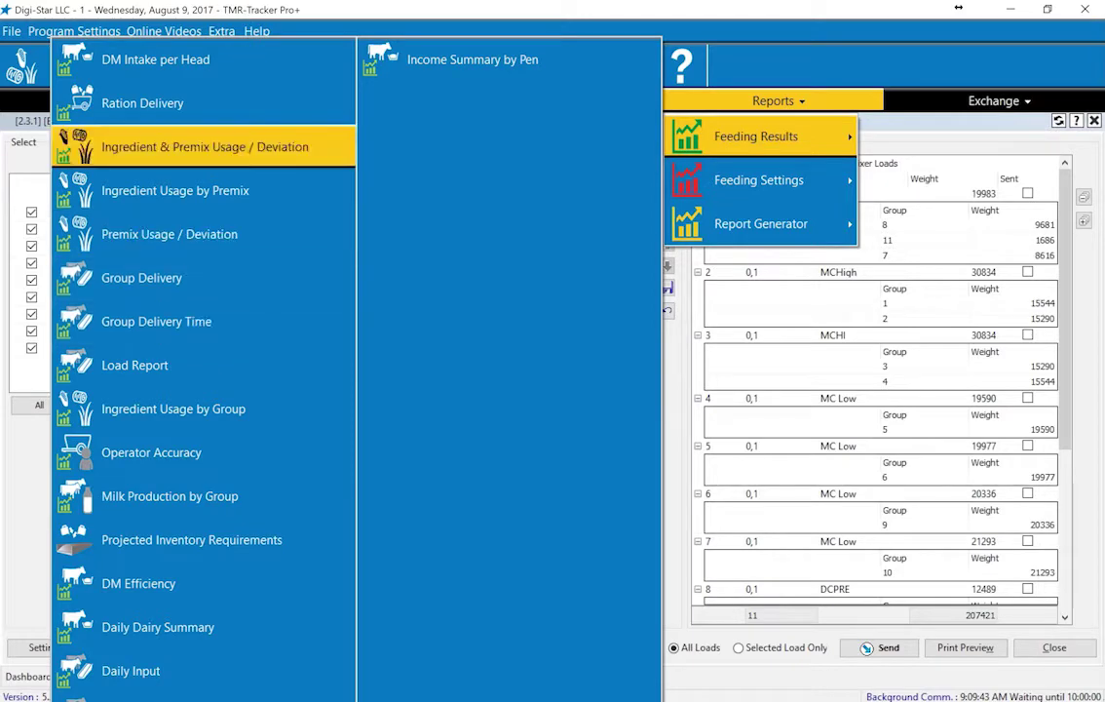
{"action": "key", "text": "Return"}
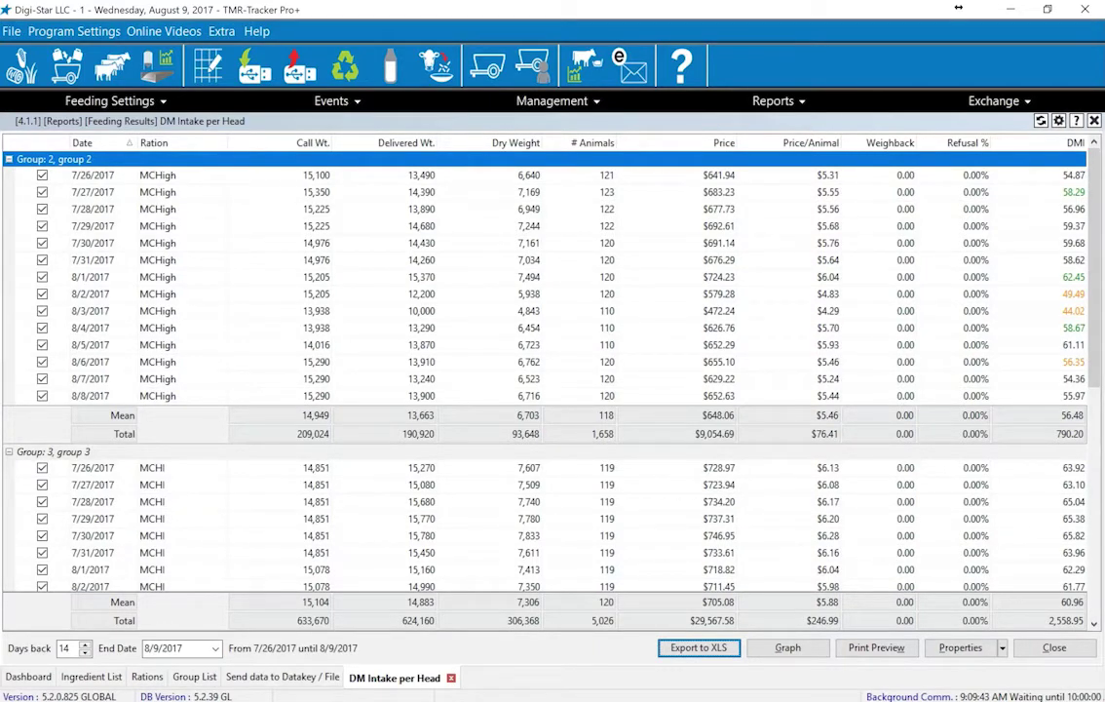
Step: Switch the DM intake report to the group 2 chart and set Days back to 35
{"action": "key", "text": "Tab"}
{"action": "key", "text": "Return"}
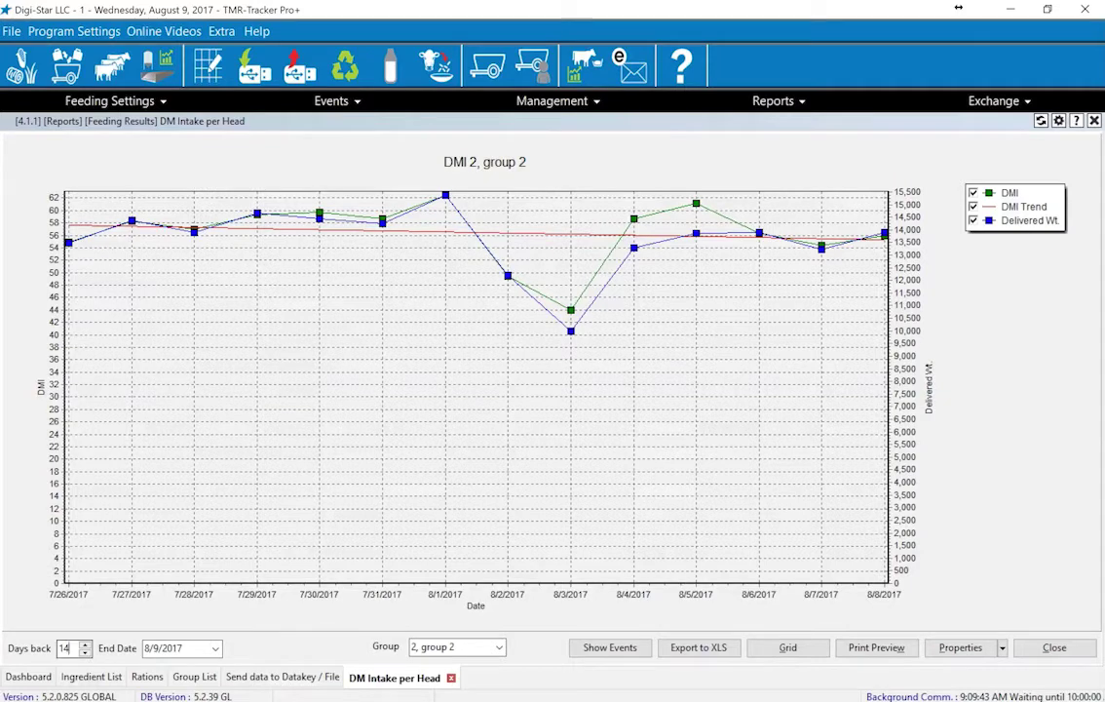
{"action": "key", "text": "Tab"}
{"action": "type", "text": "35"}
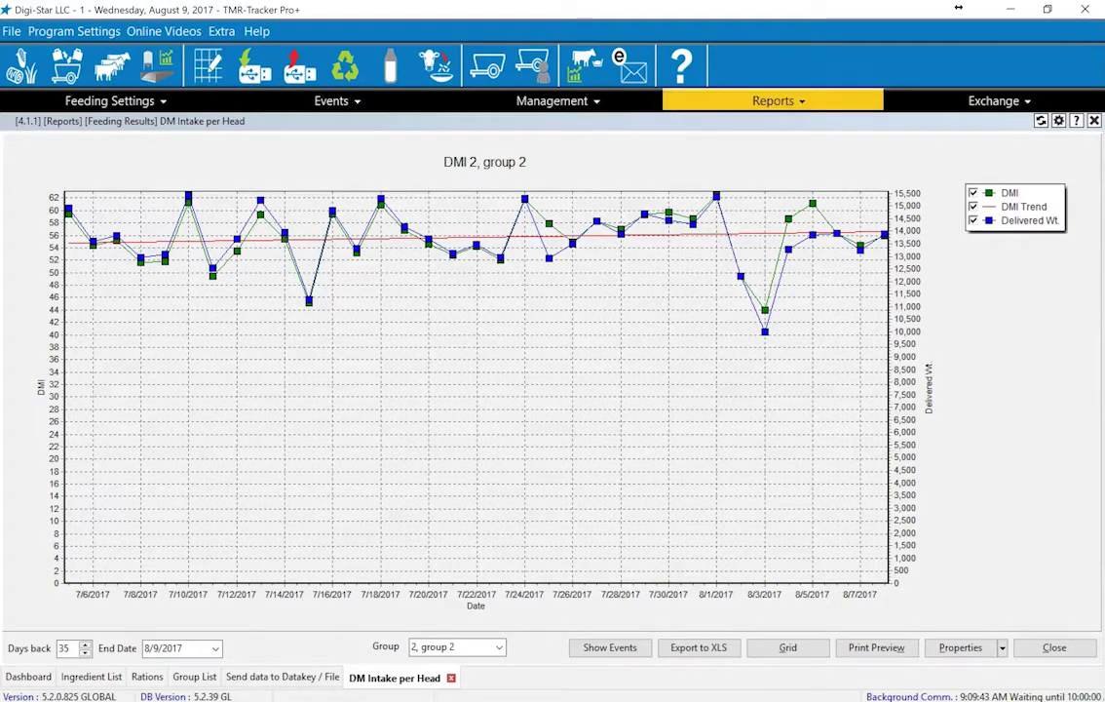
Step: Open the Ingredient & Premix Usage / Deviation report under Feeding Results
{"action": "left_click", "coordinate": [773, 100]}
{"action": "mouse_move", "coordinate": [755, 137]}
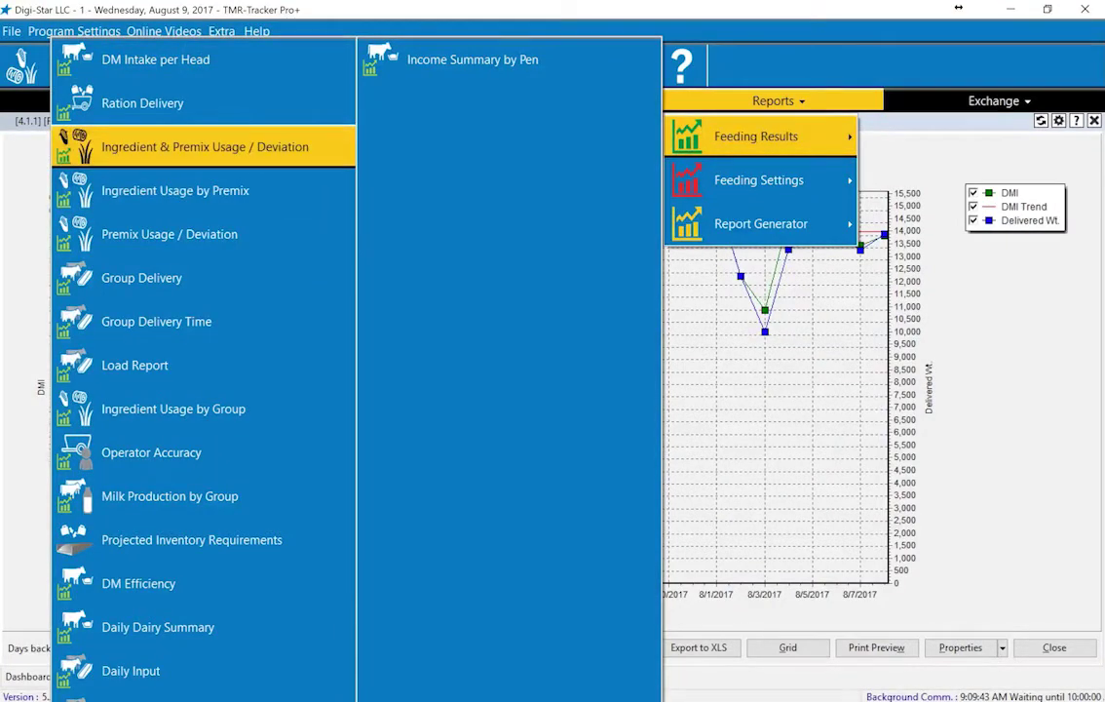
{"action": "left_click", "coordinate": [204, 146]}
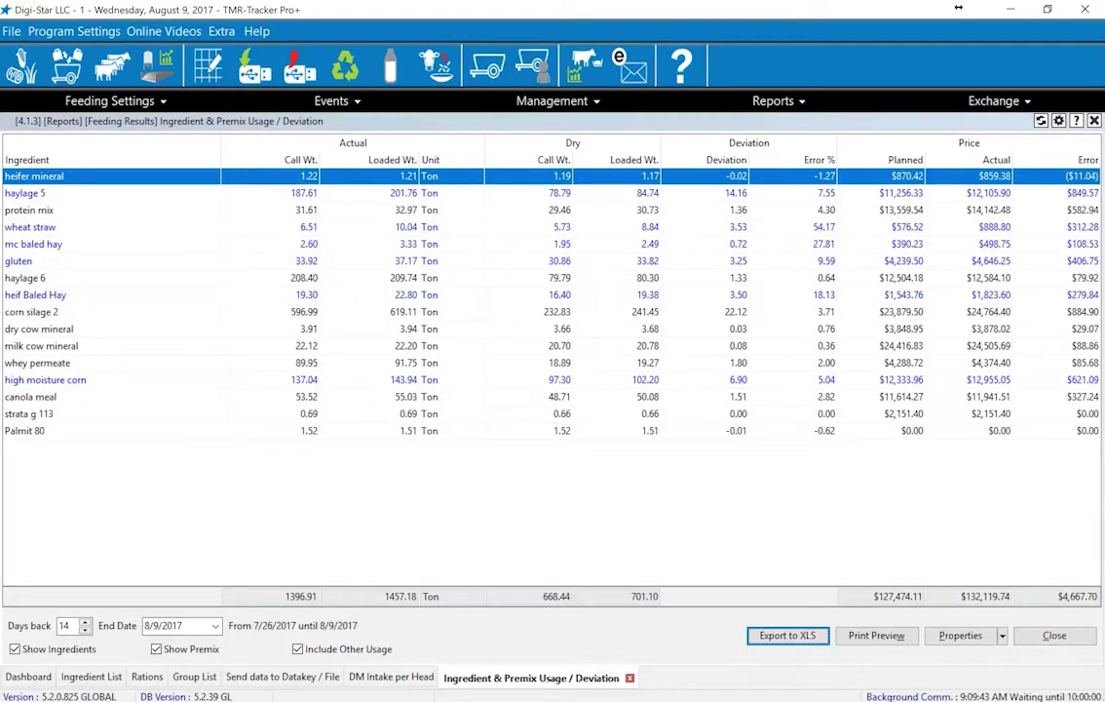
Step: Open the Group Delivery Time report and display it as the group 1 chart
{"action": "left_click", "coordinate": [773, 100]}
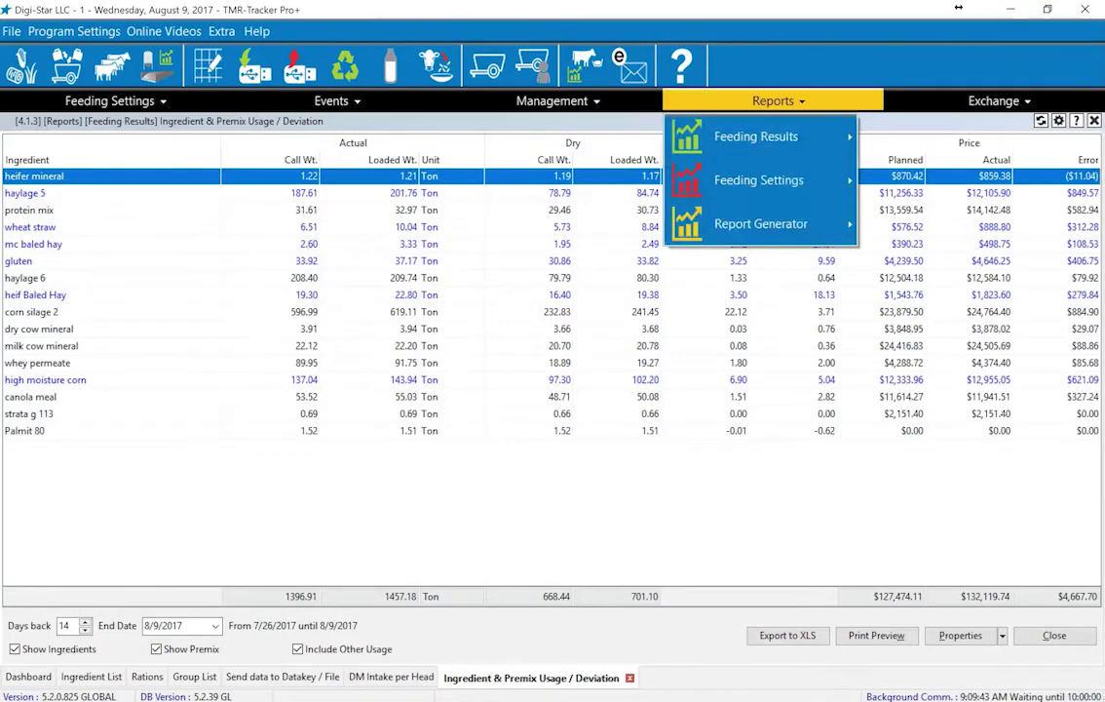
{"action": "mouse_move", "coordinate": [755, 136]}
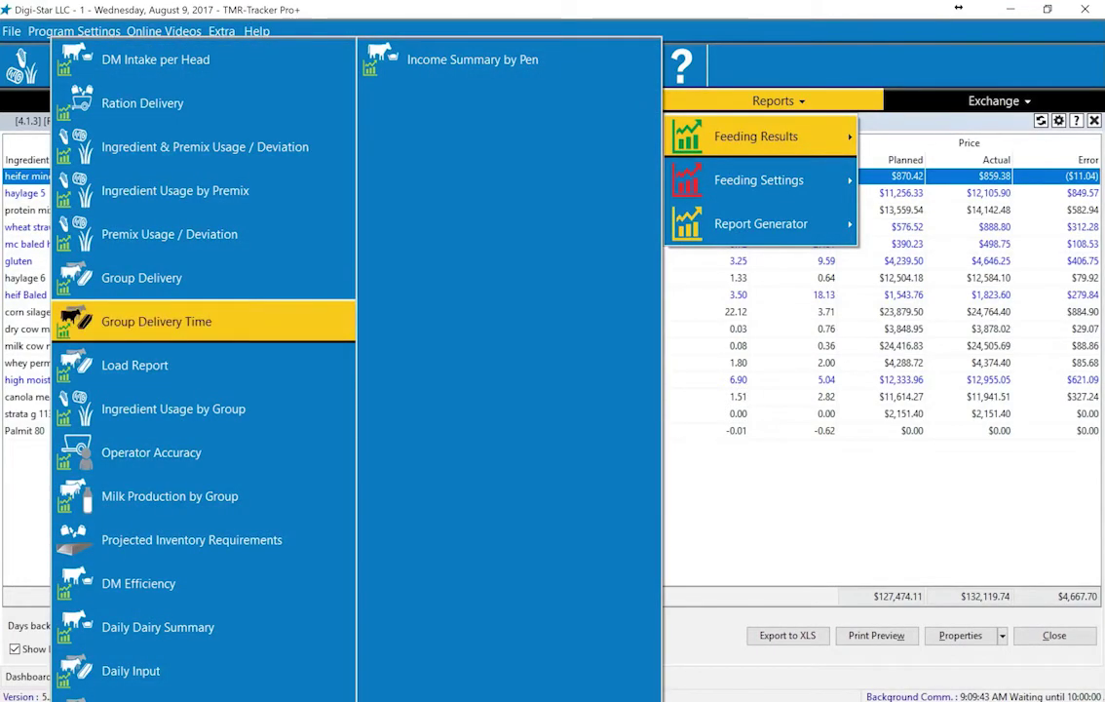
{"action": "left_click", "coordinate": [156, 321]}
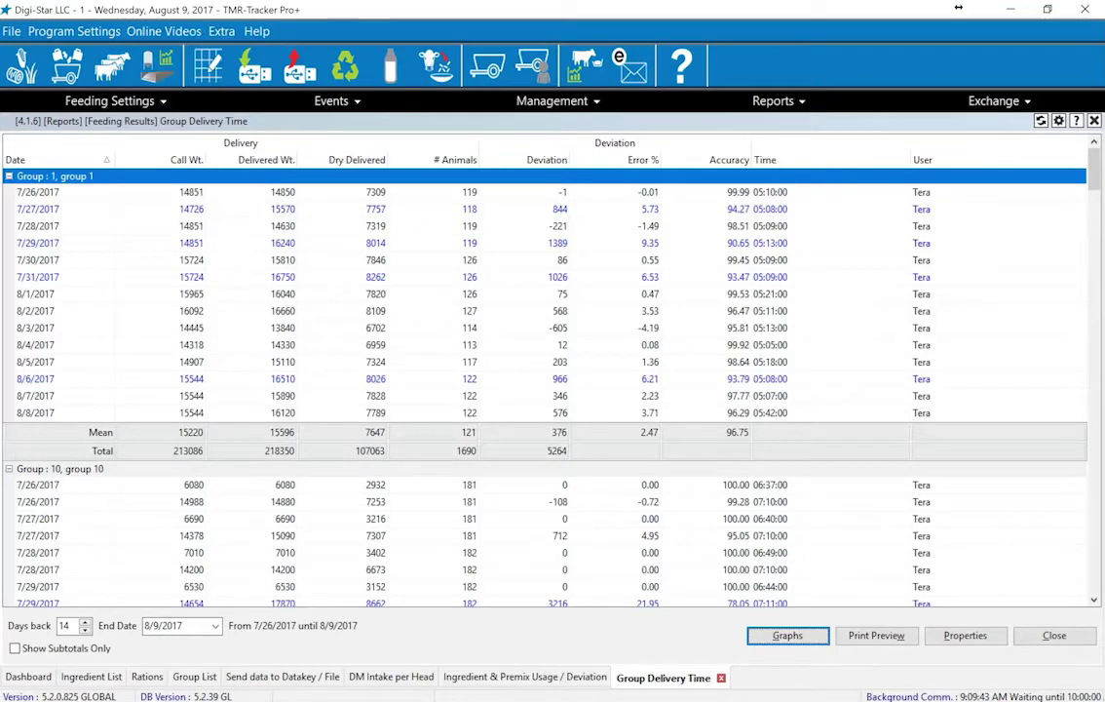
{"action": "key", "text": "Return"}
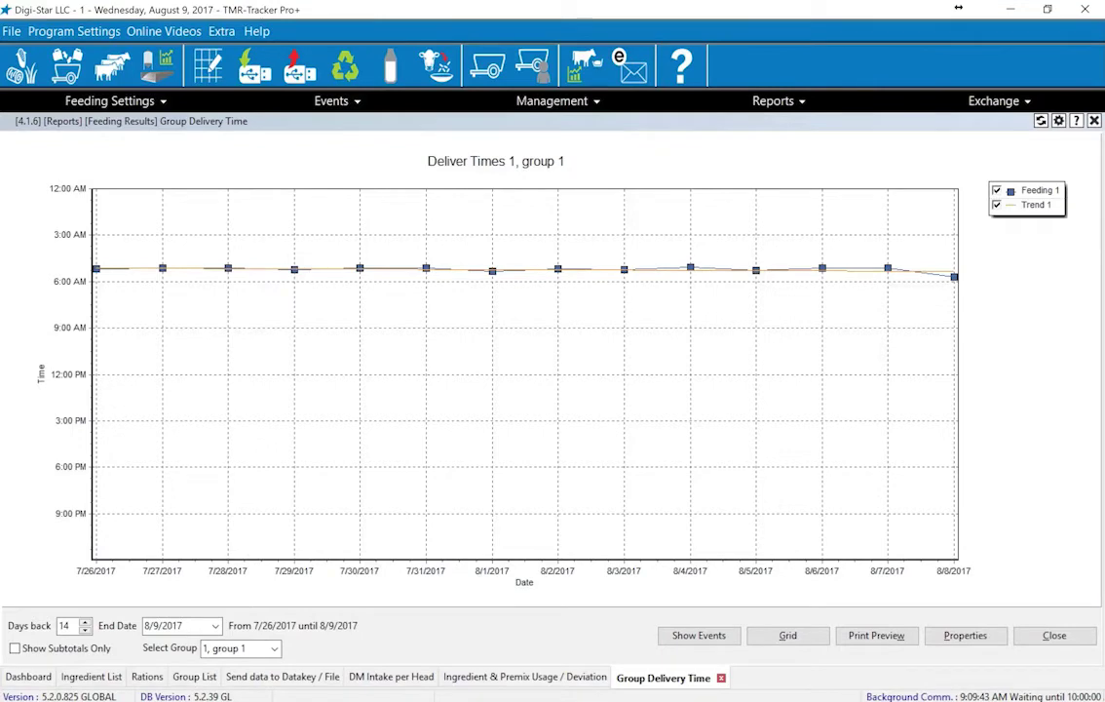
Step: Extend the delivery-time chart to 35 days back, covering 7/5–8/9/2017
{"action": "key", "text": "Tab"}
{"action": "type", "text": "35"}
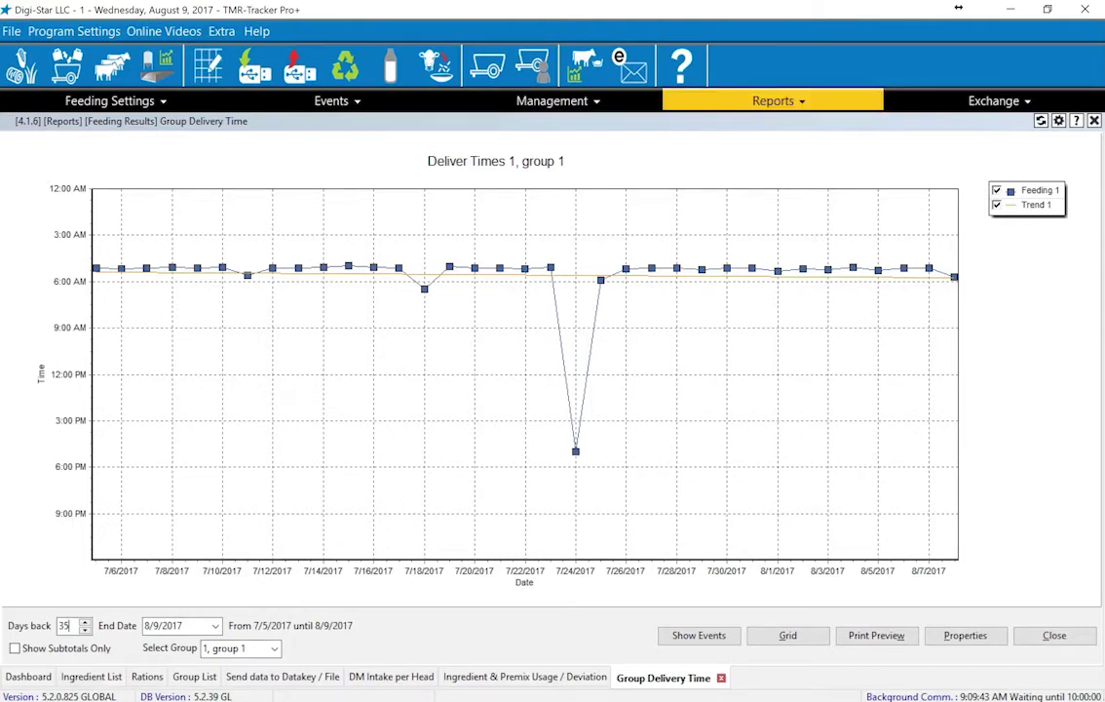
Step: Open the Operator Accuracy report from Reports > Feeding Results for 7/26–8/9/2017
{"action": "left_click", "coordinate": [773, 100]}
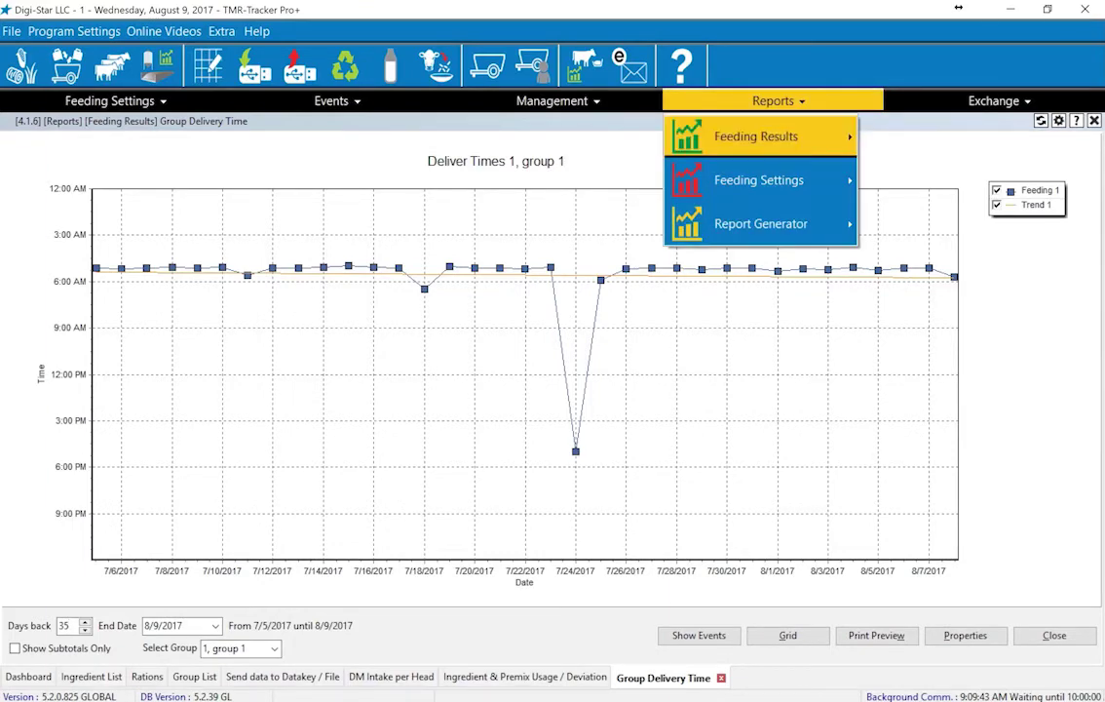
{"action": "left_click", "coordinate": [756, 136]}
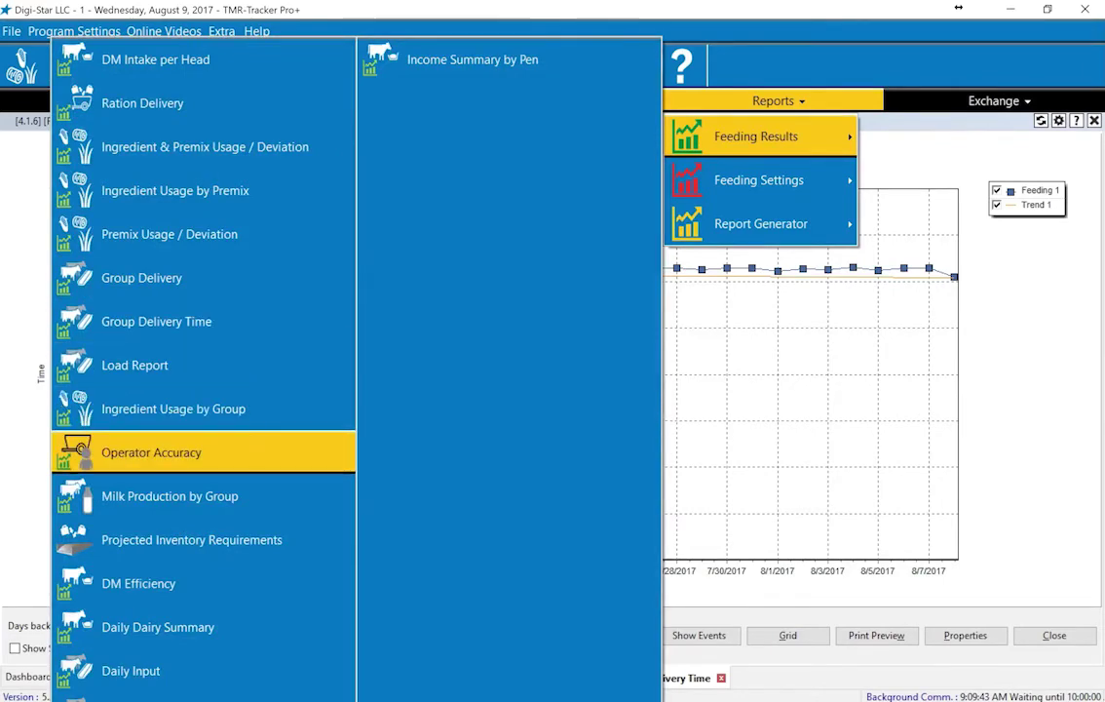
{"action": "left_click", "coordinate": [151, 452]}
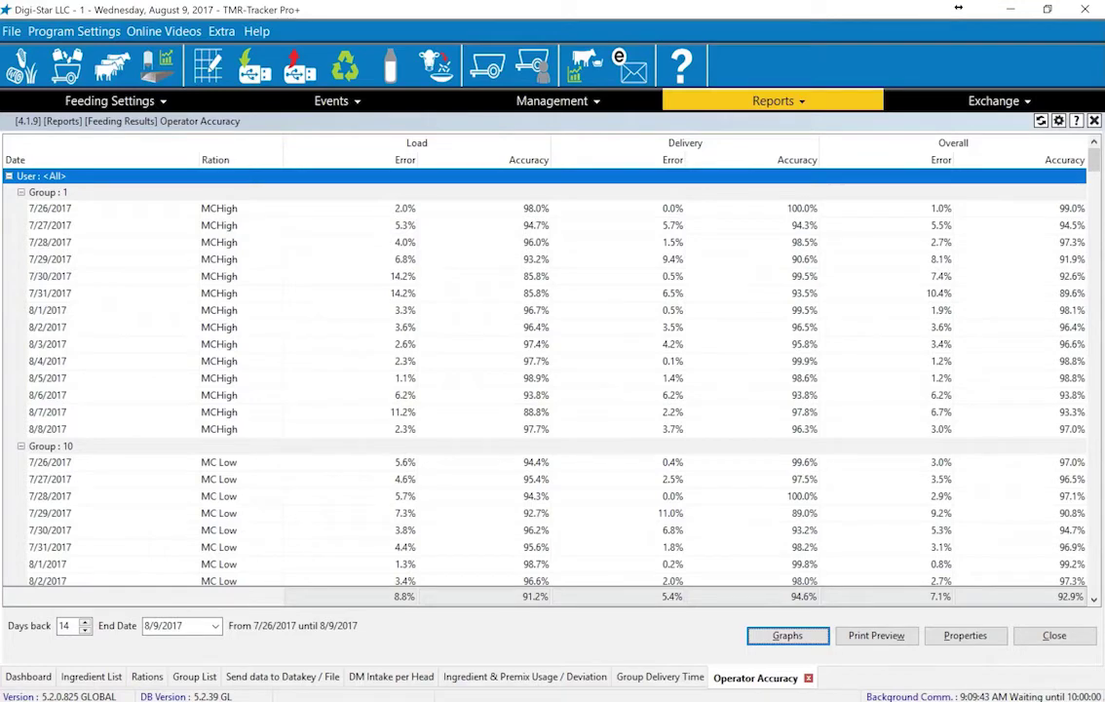
Step: Open the Load Report from Reports > Feeding Results to review the 7/30/2017 MCHigh load
{"action": "left_click", "coordinate": [773, 101]}
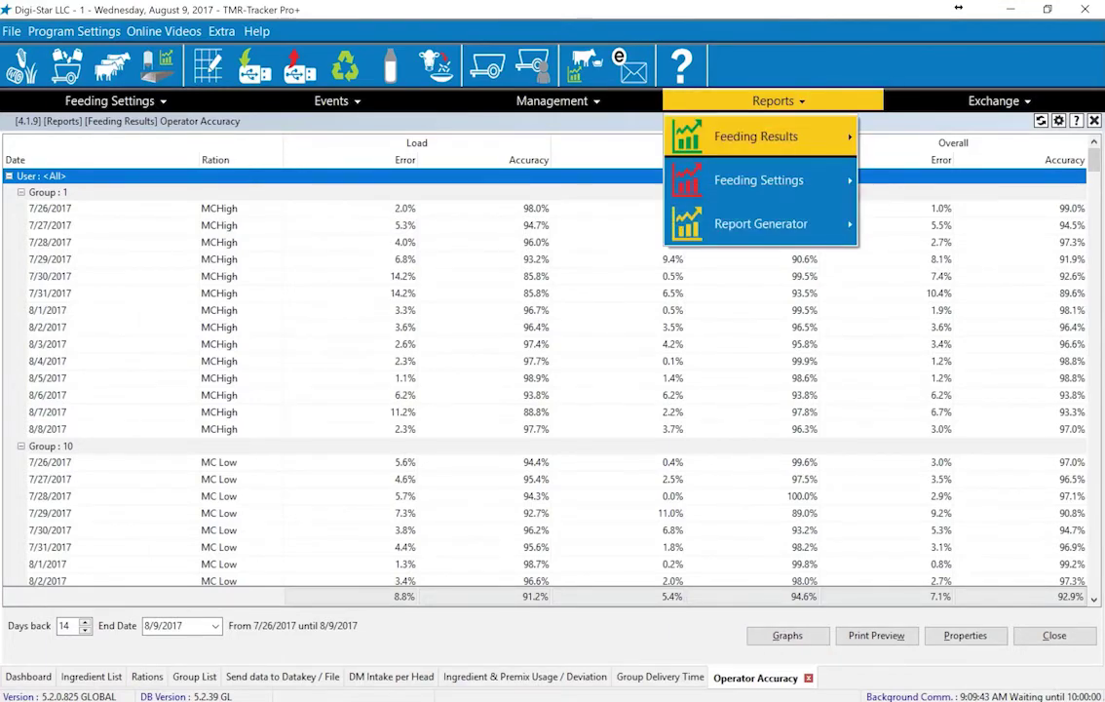
{"action": "mouse_move", "coordinate": [755, 137]}
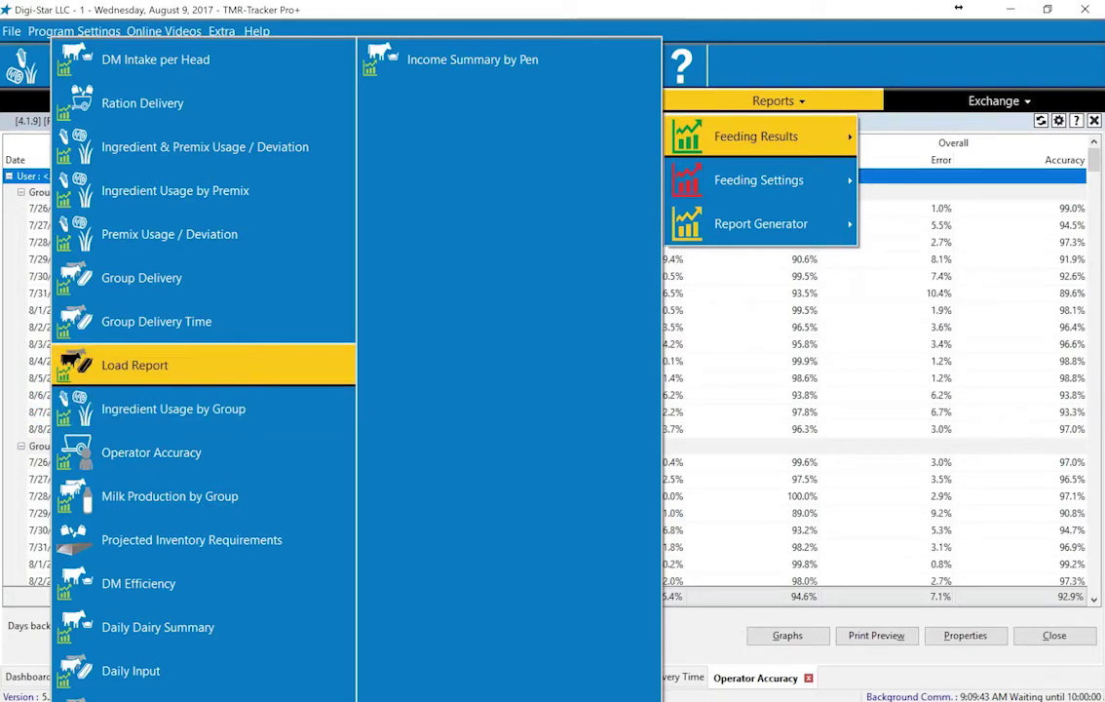
{"action": "left_click", "coordinate": [135, 364]}
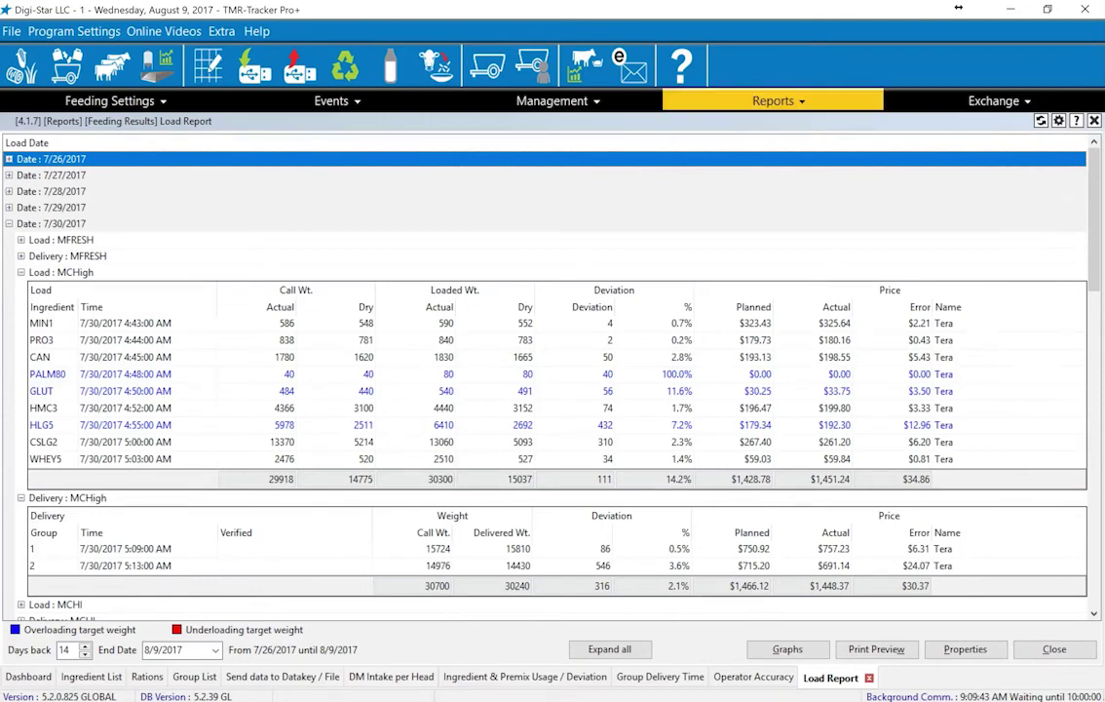
Step: Bring up the Feeding Results report submenu over the Load Report
{"action": "left_click", "coordinate": [773, 100]}
{"action": "mouse_move", "coordinate": [755, 136]}
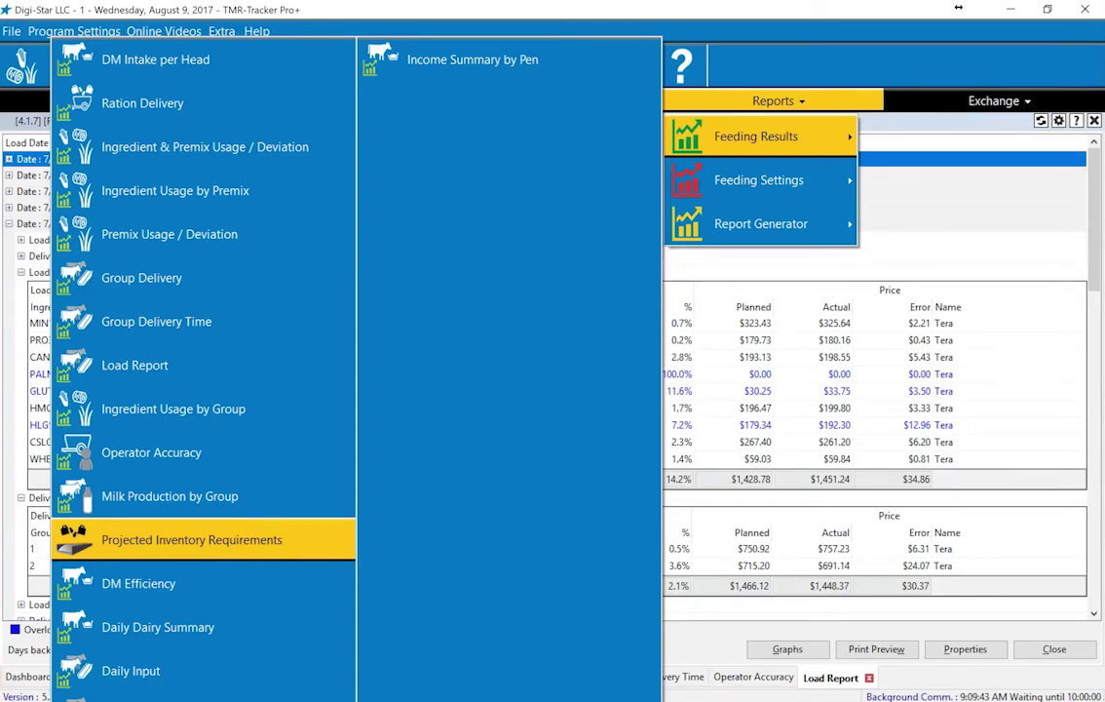
Step: Open the Daily Dairy Summary to see average intake per head by group
{"action": "left_click", "coordinate": [157, 626]}
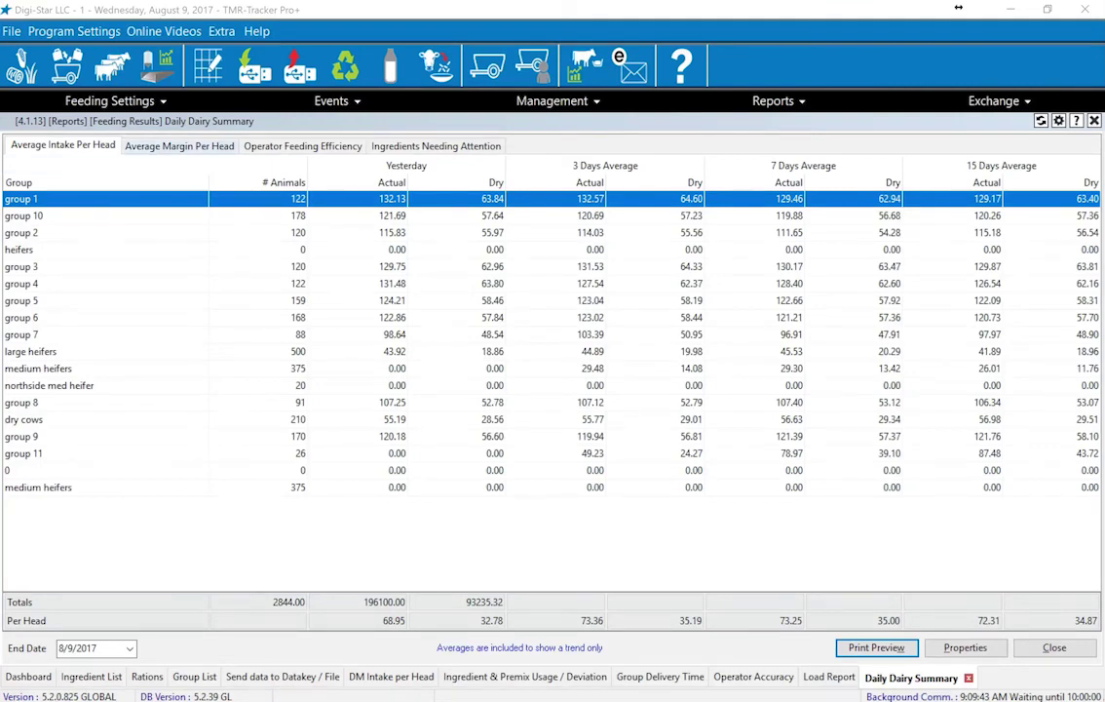
Step: Switch the Daily Dairy Summary to Average Margin Per Head, showing $708.00 profit yesterday
{"action": "left_click", "coordinate": [179, 145]}
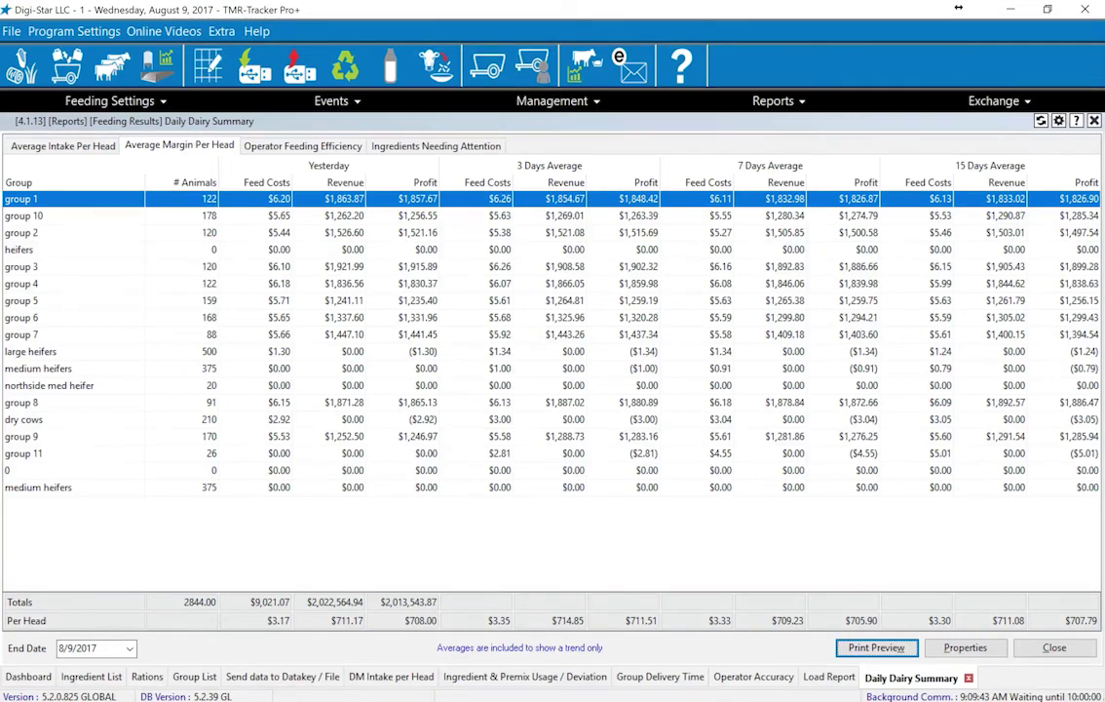
Step: Reopen the Feeding Results report submenu over the Daily Dairy Summary
{"action": "left_click", "coordinate": [774, 101]}
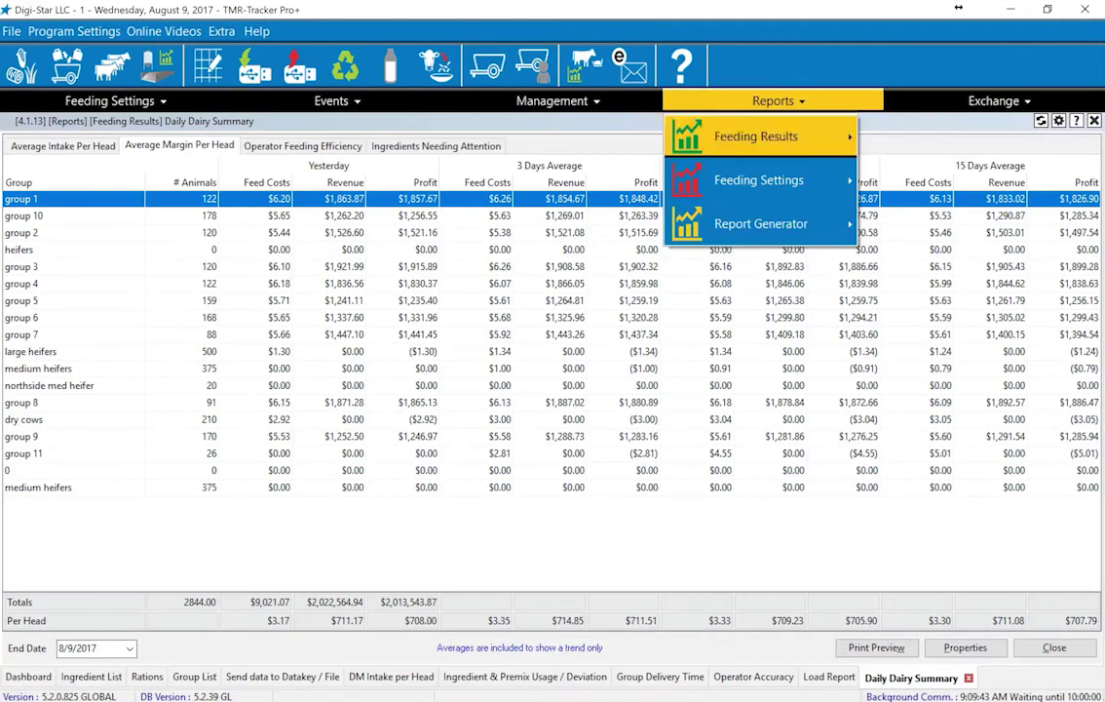
{"action": "mouse_move", "coordinate": [756, 137]}
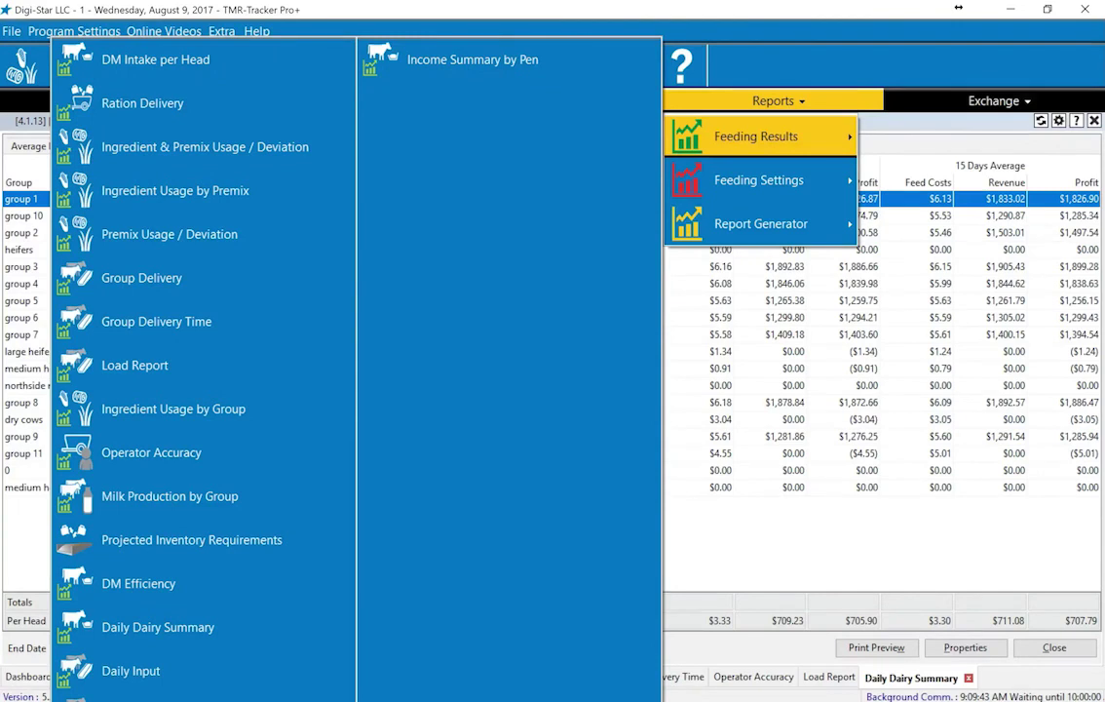